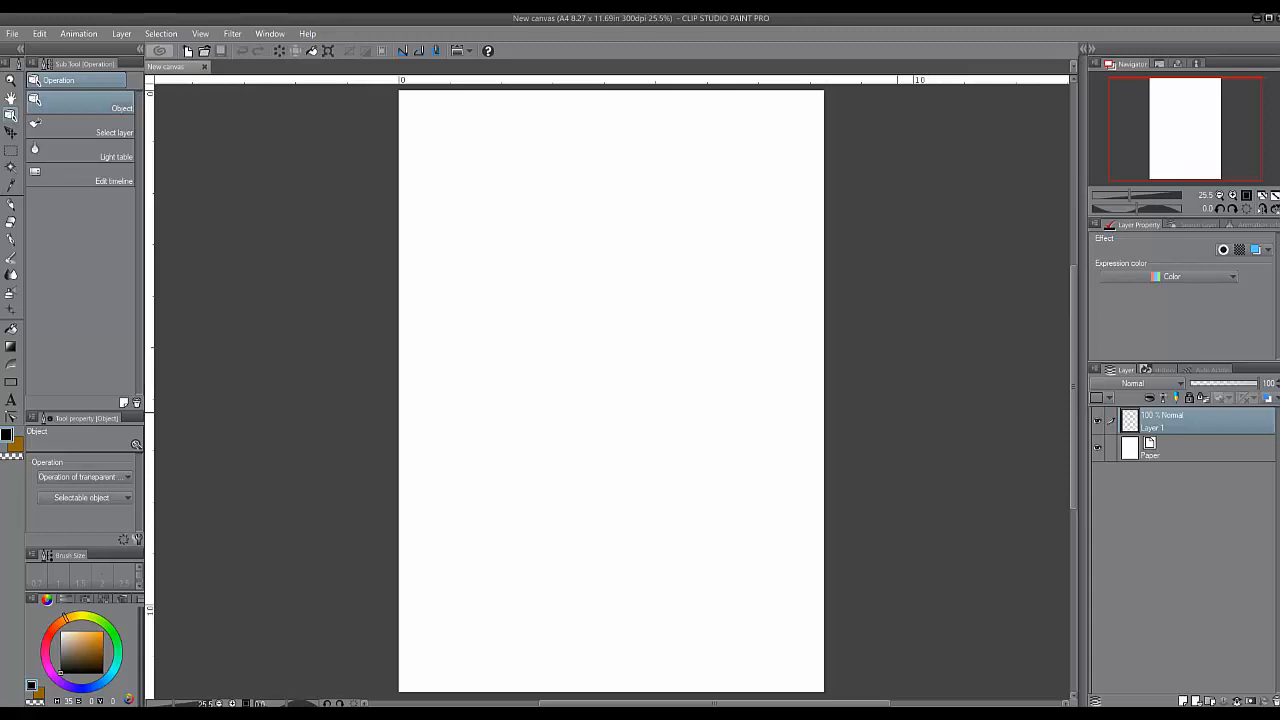
# Fill the Paper layer with a dark gray of about 21 brightness.
pyautogui.click(60, 660)
pyautogui.moveTo(60, 660); pyautogui.dragTo(60, 665)
pyautogui.press('g')
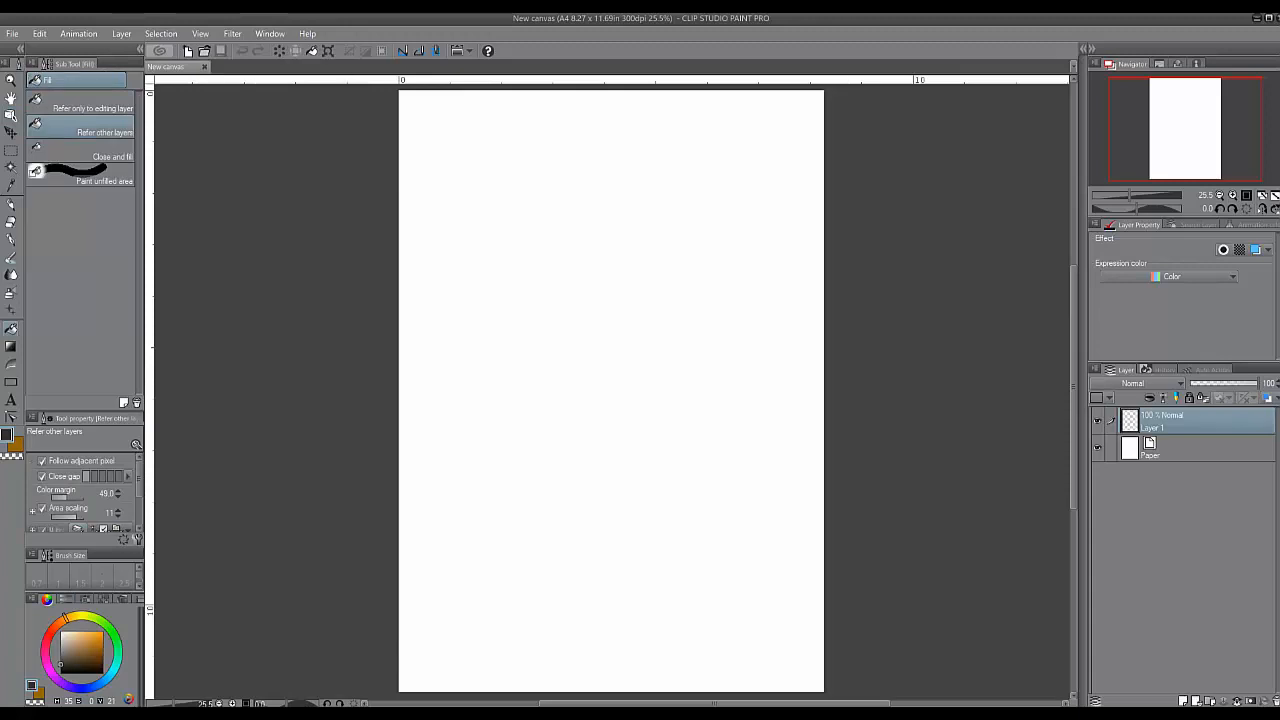
pyautogui.click(1190, 449)
pyautogui.click(640, 380)
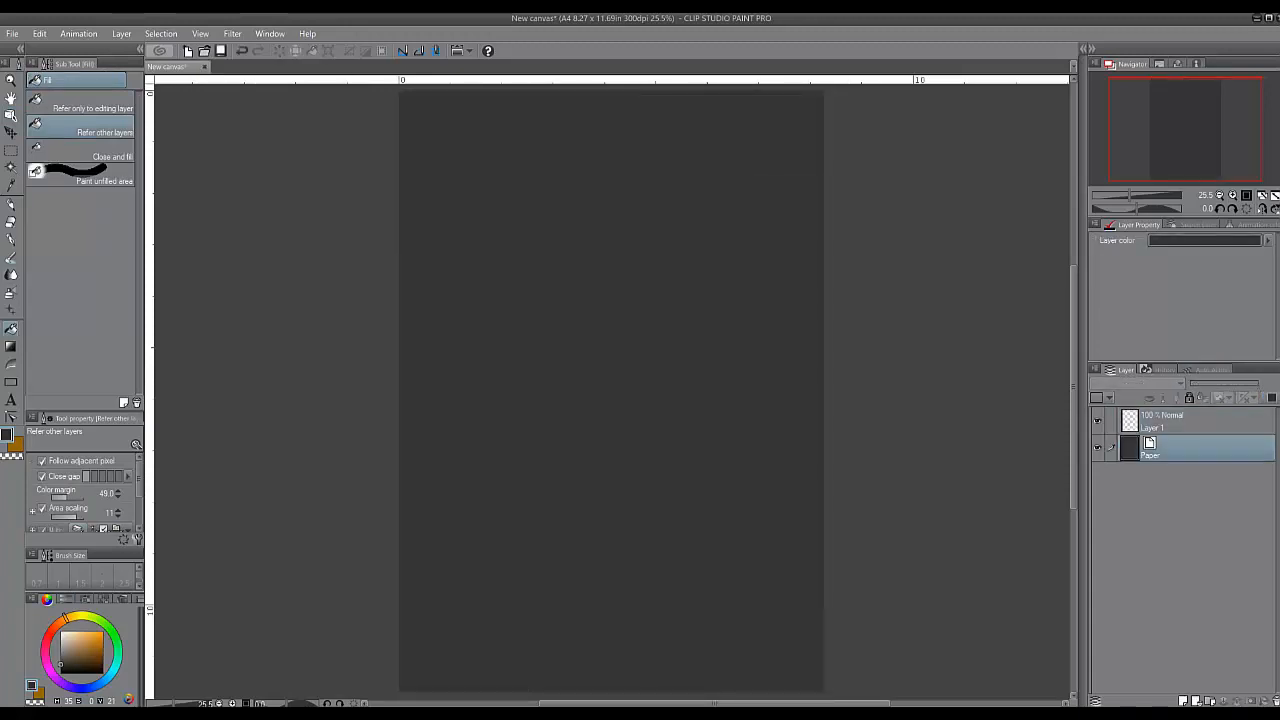
# Prepare to paint on Layer 1 with the Inking Pen in a dark orange, hue 31, saturation 100, brightness 70.
pyautogui.click(1190, 421)
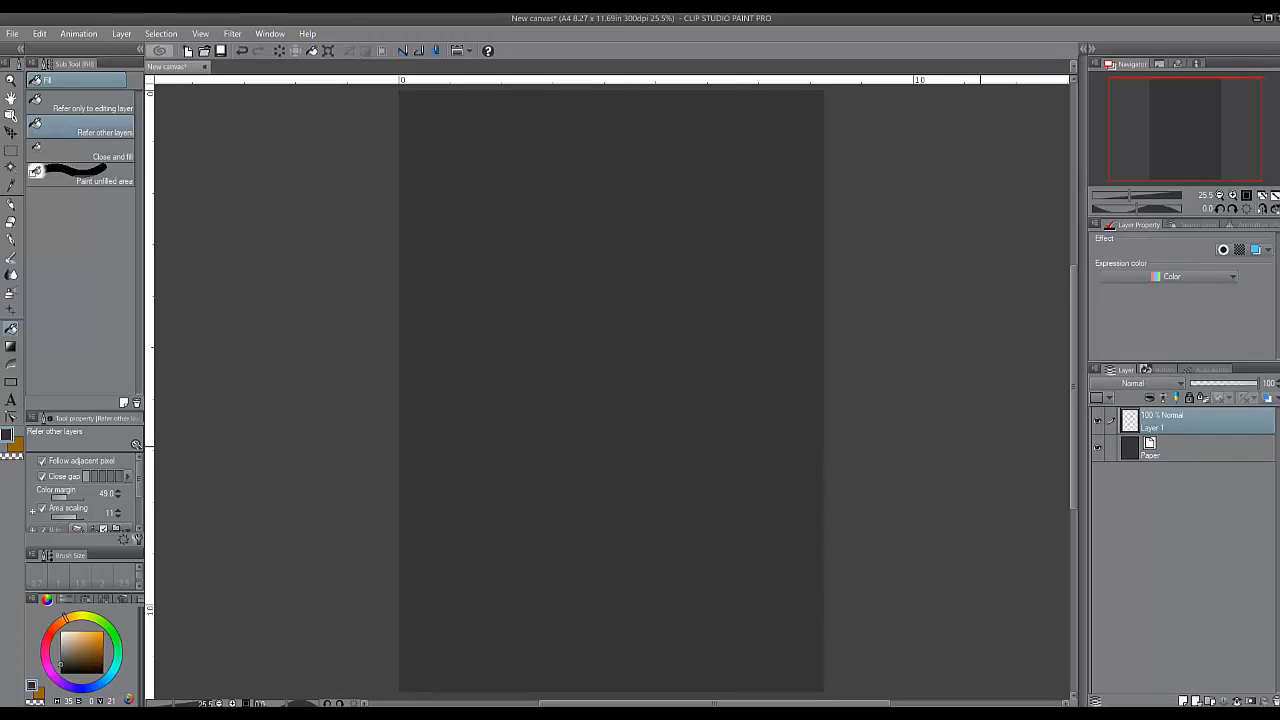
pyautogui.press('p')
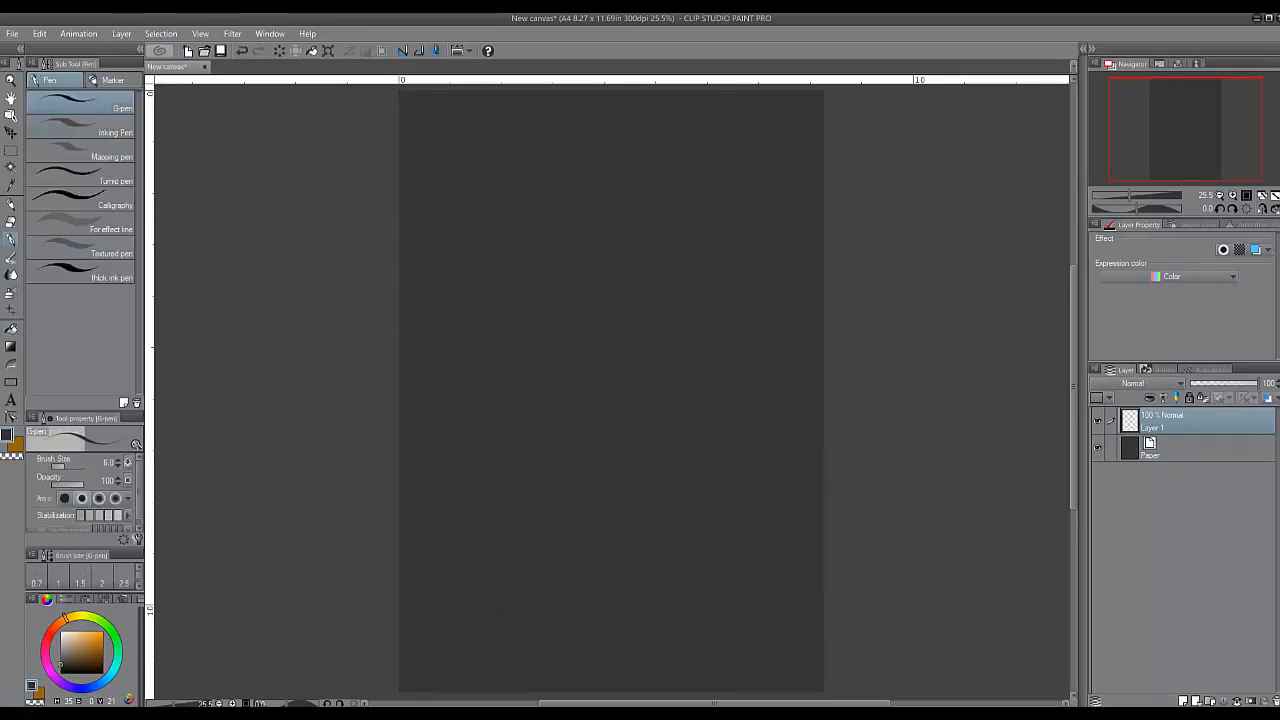
pyautogui.click(80, 125)
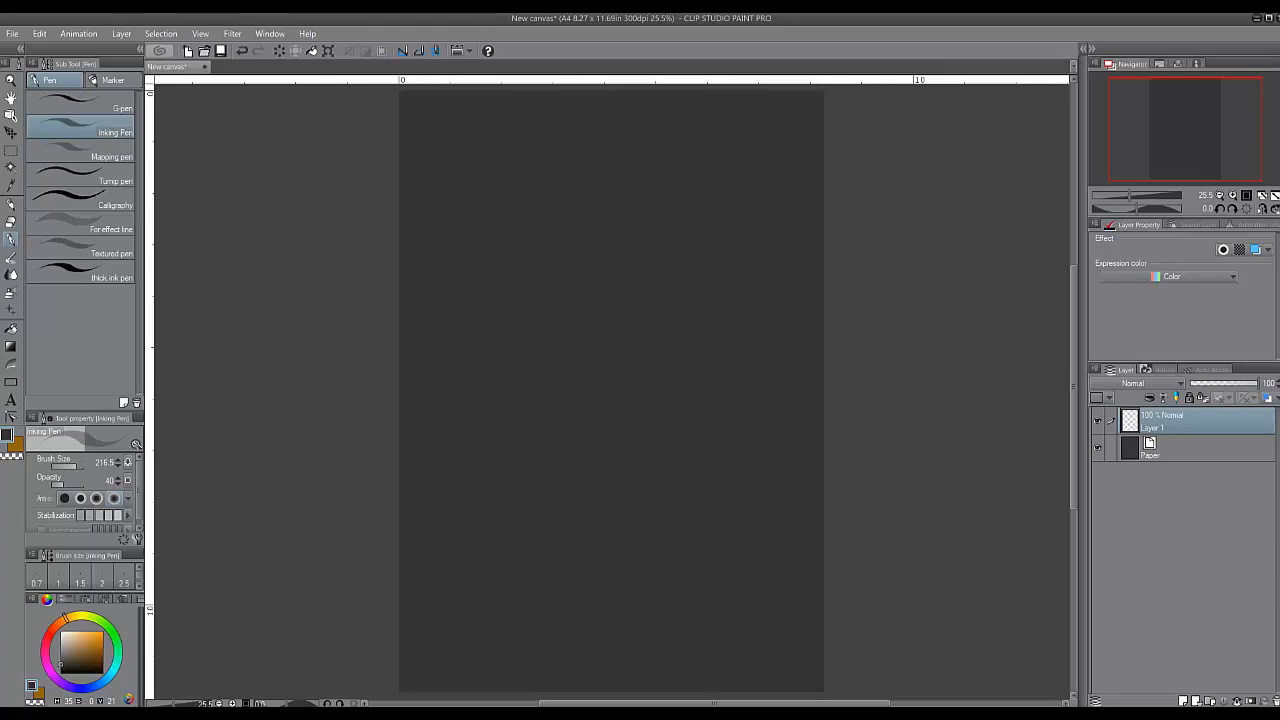
pyautogui.click(102, 631)
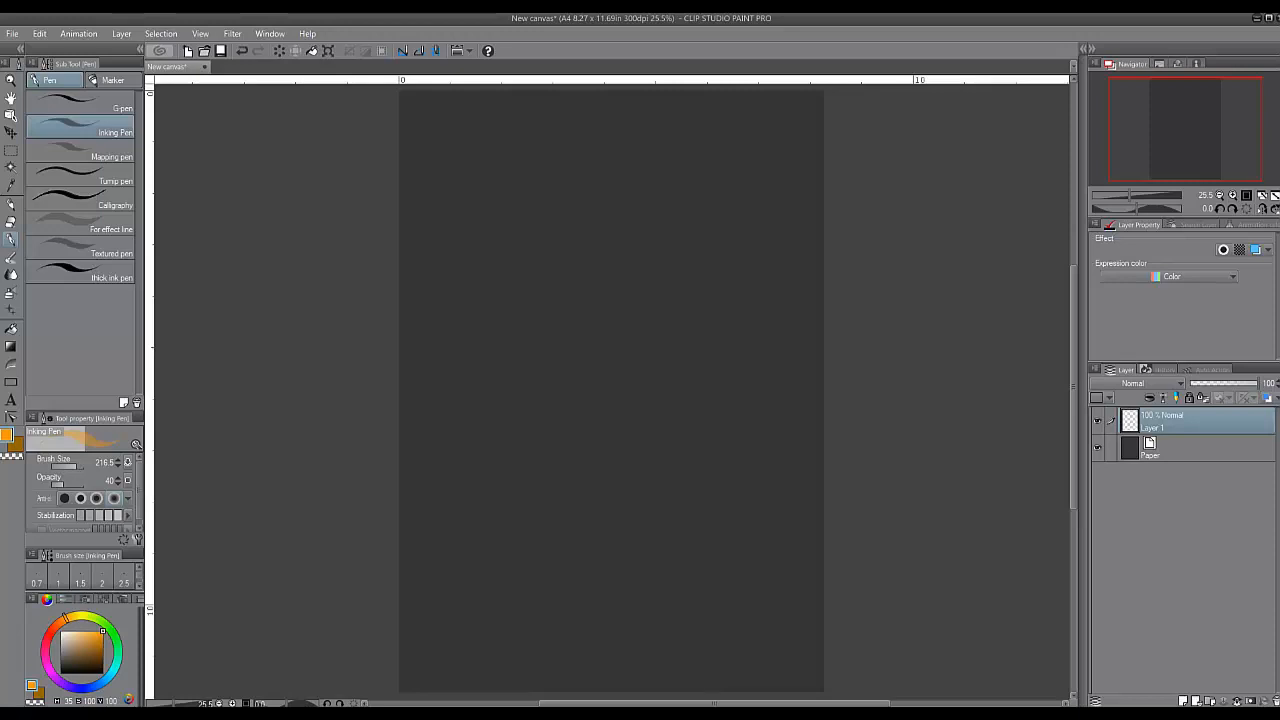
pyautogui.moveTo(65, 618); pyautogui.dragTo(102, 644)
pyautogui.moveTo(102, 643); pyautogui.dragTo(102, 643)
# Paint four long curved flame tongues sweeping down from the upper and left canvas to a shared base at lower center.
pyautogui.moveTo(490, 186)
pyautogui.mouseDown()
pyautogui.moveTo(470, 250)
pyautogui.moveTo(499, 307)
pyautogui.moveTo(649, 407)
pyautogui.moveTo(608, 556)
pyautogui.mouseUp()
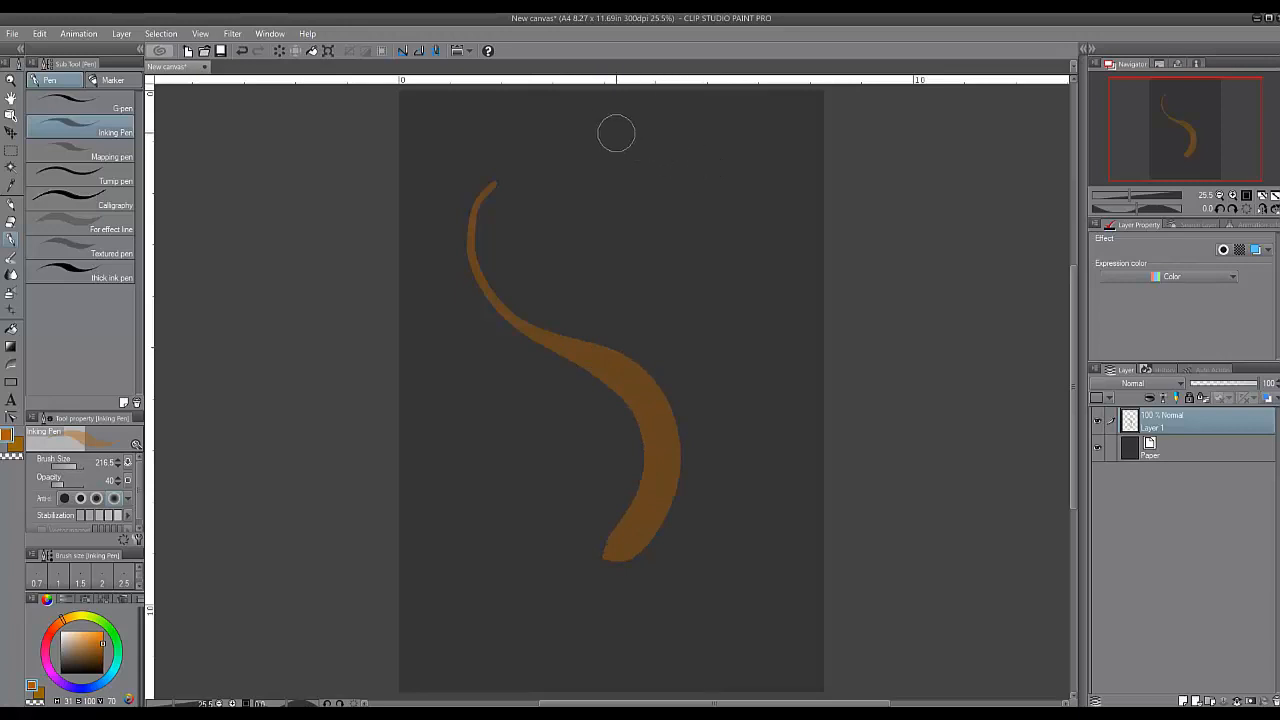
pyautogui.moveTo(607, 135)
pyautogui.mouseDown()
pyautogui.moveTo(610, 188)
pyautogui.moveTo(677, 219)
pyautogui.moveTo(723, 296)
pyautogui.moveTo(705, 461)
pyautogui.moveTo(615, 553)
pyautogui.mouseUp()
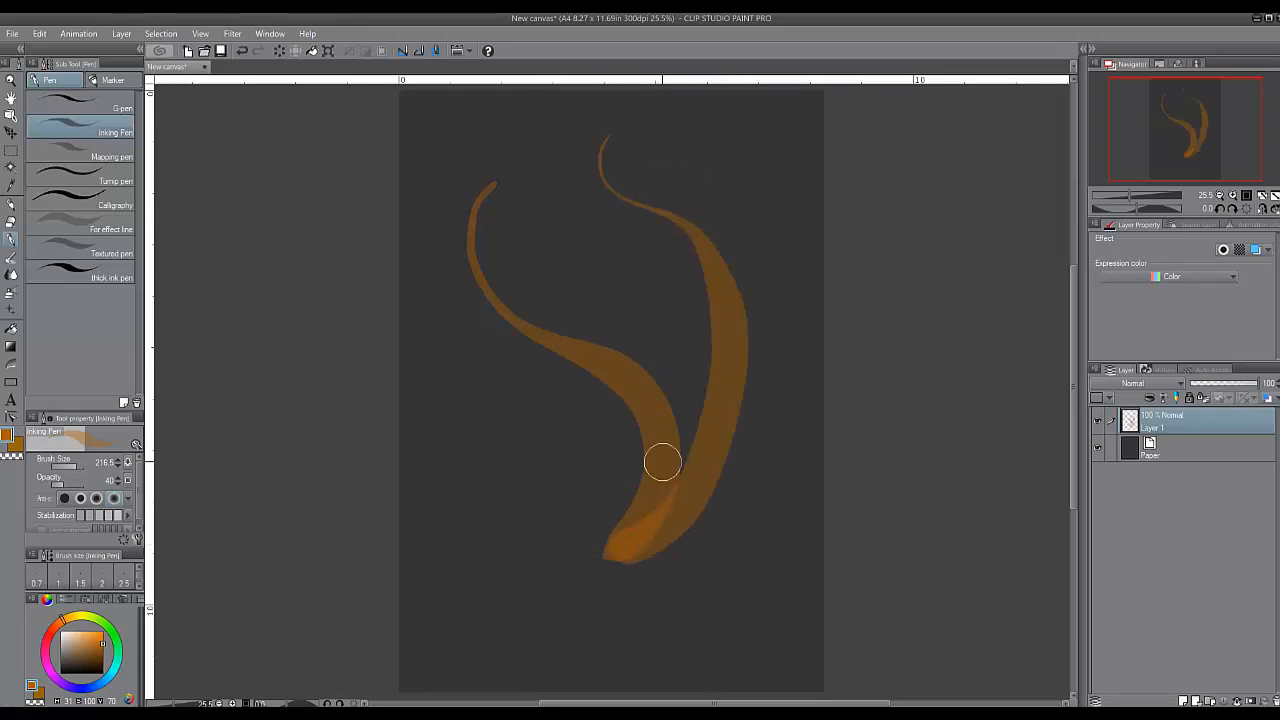
pyautogui.moveTo(549, 206)
pyautogui.mouseDown()
pyautogui.moveTo(607, 223)
pyautogui.moveTo(667, 305)
pyautogui.moveTo(680, 380)
pyautogui.moveTo(607, 553)
pyautogui.mouseUp()
pyautogui.moveTo(451, 326)
pyautogui.mouseDown()
pyautogui.moveTo(487, 445)
pyautogui.moveTo(635, 518)
pyautogui.moveTo(646, 558)
pyautogui.moveTo(636, 528)
pyautogui.mouseUp()
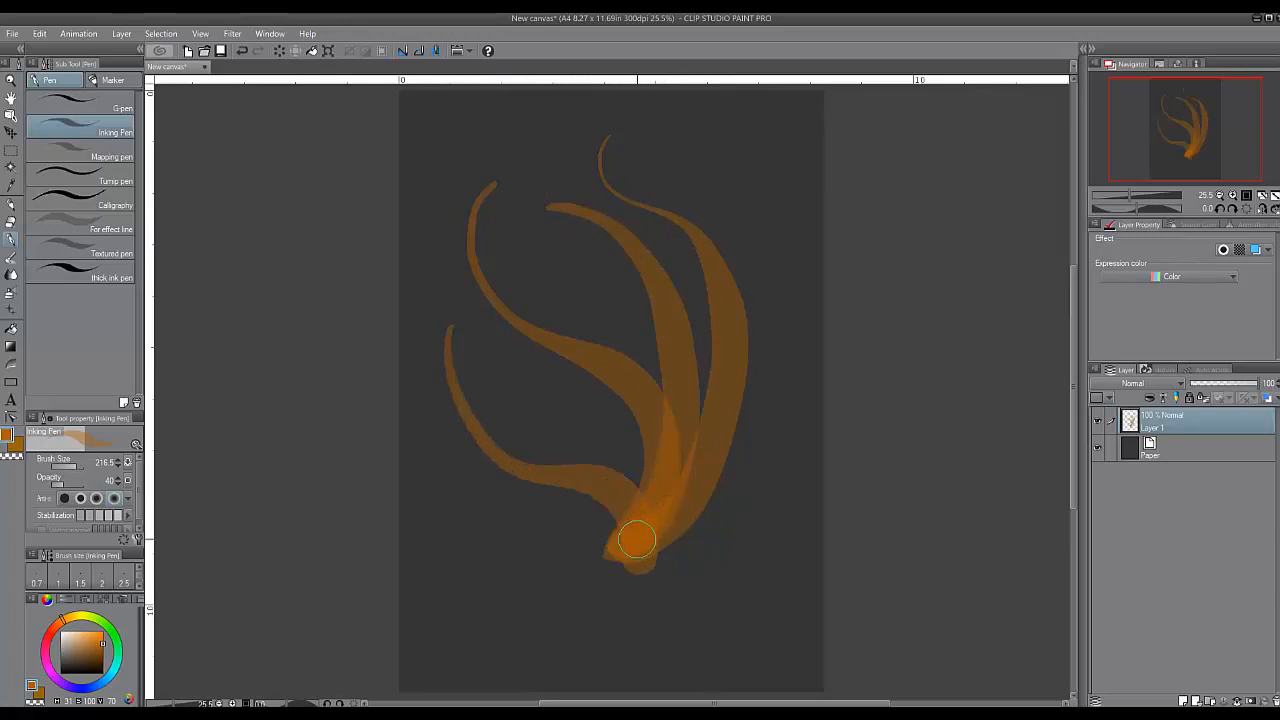
# Add two short detached spark strokes near the top of the canvas, one on each side of the flame.
pyautogui.moveTo(697, 108); pyautogui.dragTo(708, 158)
pyautogui.hotkey('ctrl', 'z')
pyautogui.moveTo(705, 104)
pyautogui.mouseDown()
pyautogui.moveTo(686, 120)
pyautogui.moveTo(682, 158)
pyautogui.mouseUp()
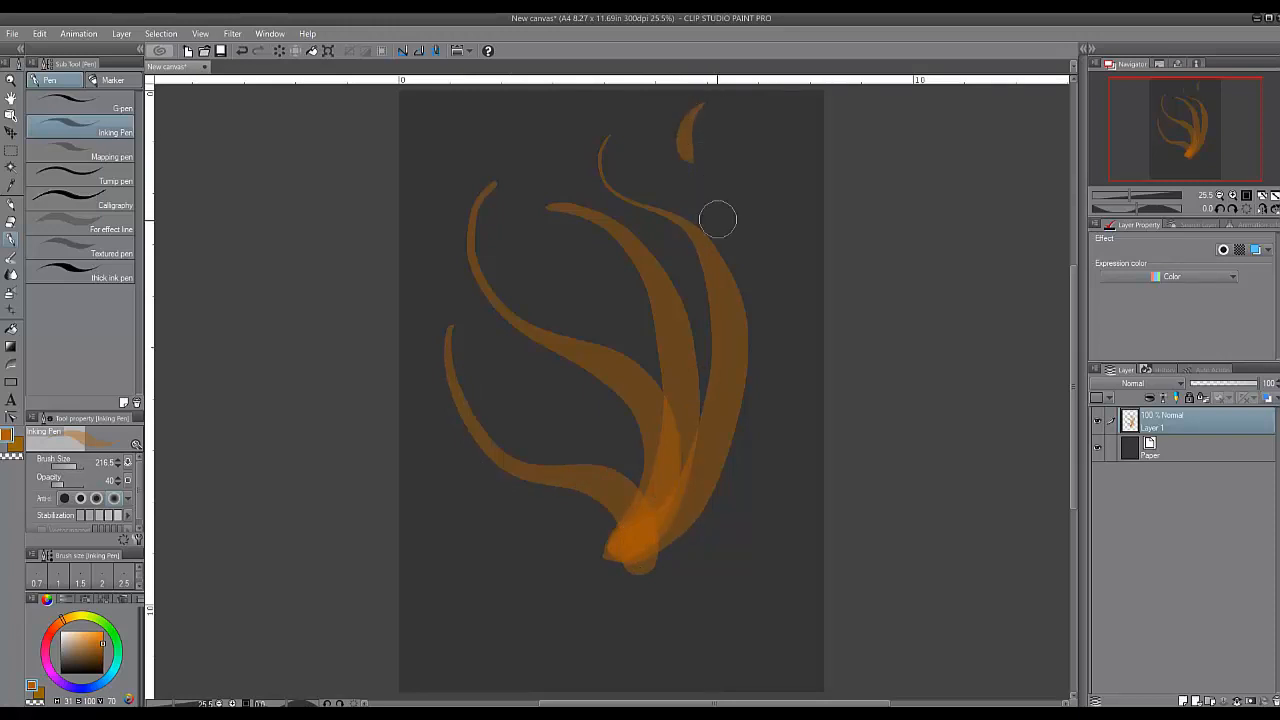
pyautogui.moveTo(457, 107); pyautogui.dragTo(462, 140)
# Paint four more curved flame tongues on both sides and through the middle, all converging on the flame's base.
pyautogui.moveTo(773, 342)
pyautogui.mouseDown()
pyautogui.moveTo(787, 415)
pyautogui.moveTo(669, 510)
pyautogui.moveTo(679, 563)
pyautogui.mouseUp()
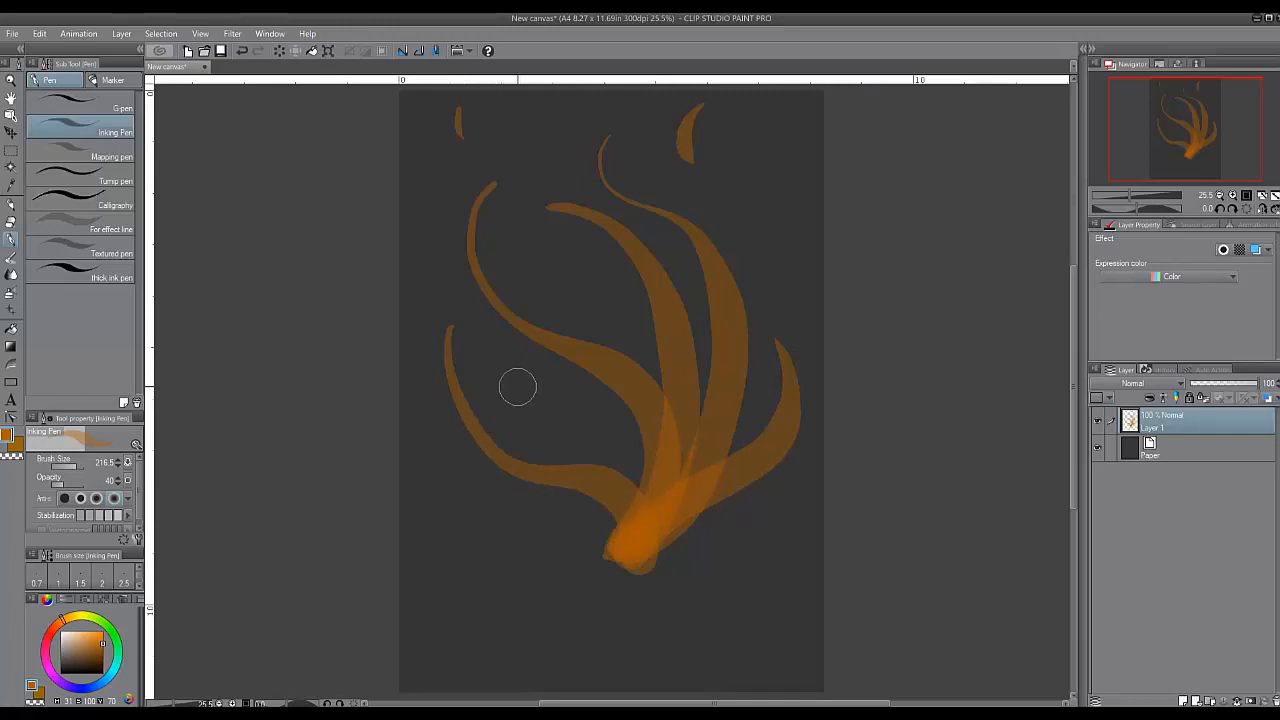
pyautogui.moveTo(514, 383)
pyautogui.mouseDown()
pyautogui.moveTo(501, 501)
pyautogui.moveTo(660, 548)
pyautogui.mouseUp()
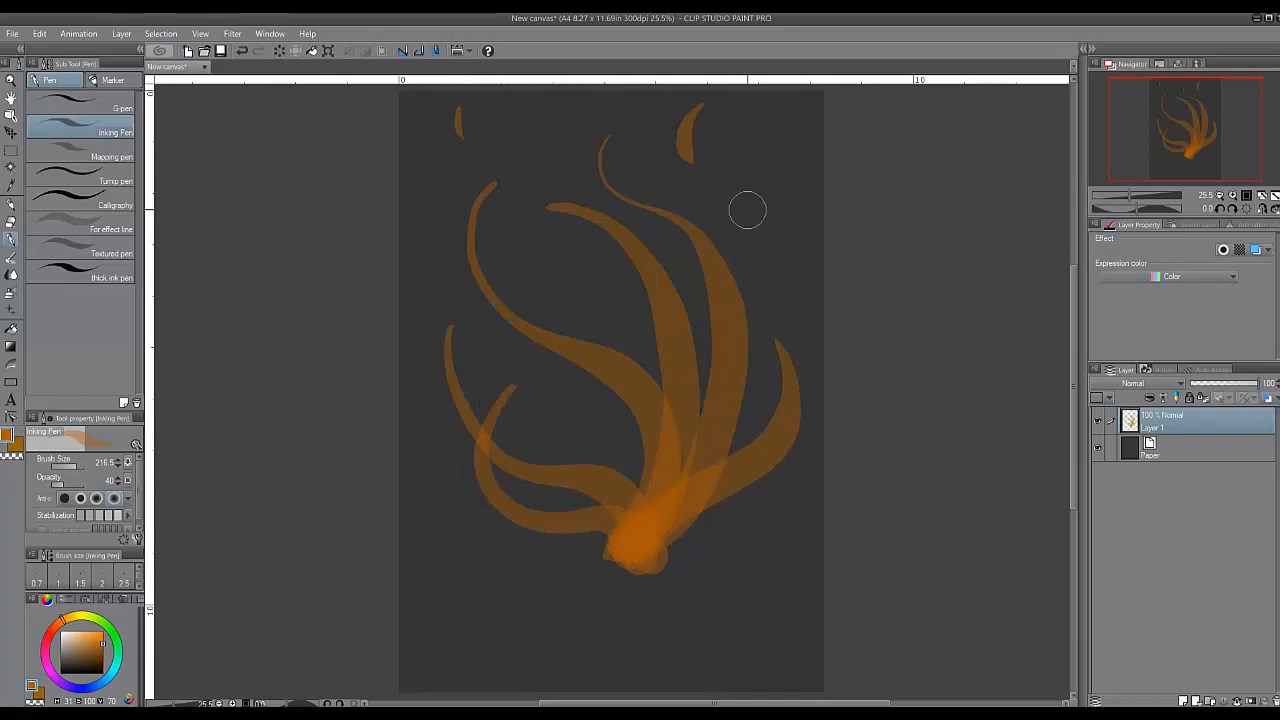
pyautogui.moveTo(745, 188)
pyautogui.mouseDown()
pyautogui.moveTo(774, 272)
pyautogui.moveTo(682, 396)
pyautogui.moveTo(703, 482)
pyautogui.moveTo(643, 523)
pyautogui.mouseUp()
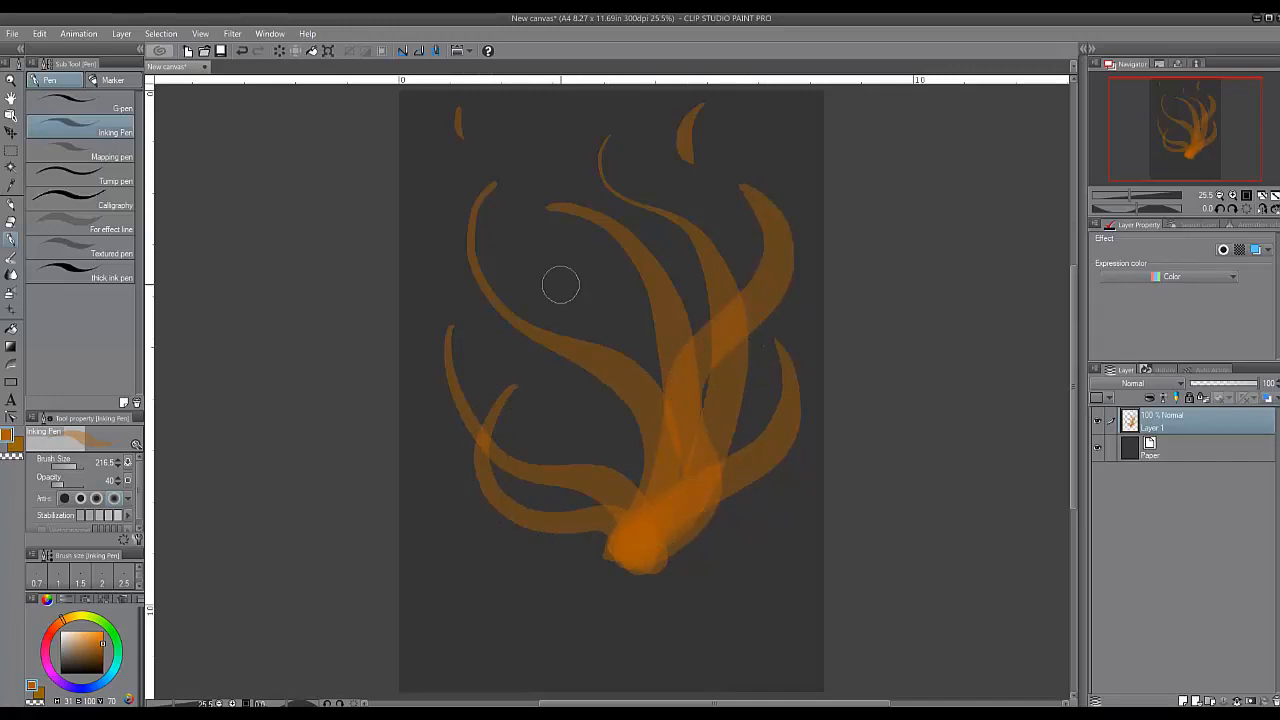
pyautogui.moveTo(562, 266)
pyautogui.mouseDown()
pyautogui.moveTo(547, 316)
pyautogui.moveTo(564, 390)
pyautogui.moveTo(645, 508)
pyautogui.mouseUp()
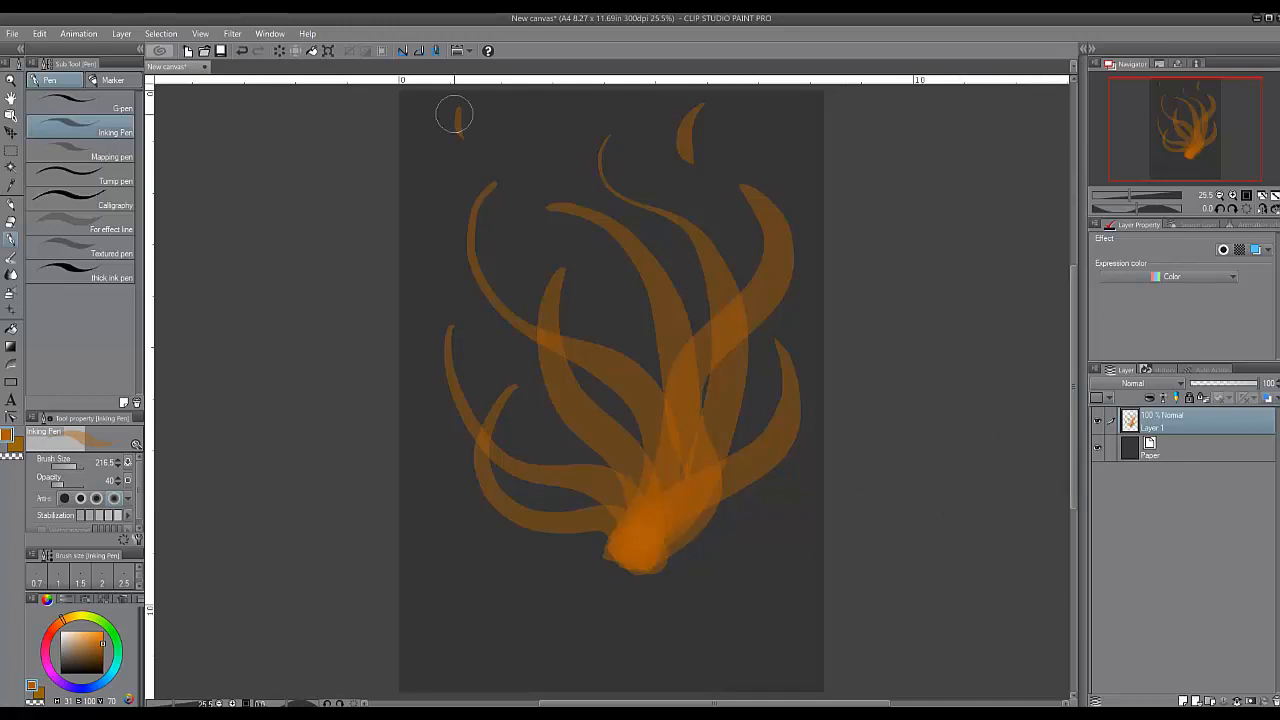
# Apply a Gaussian blur of 27.16 to the flame strokes on Layer 1.
pyautogui.click(232, 33)
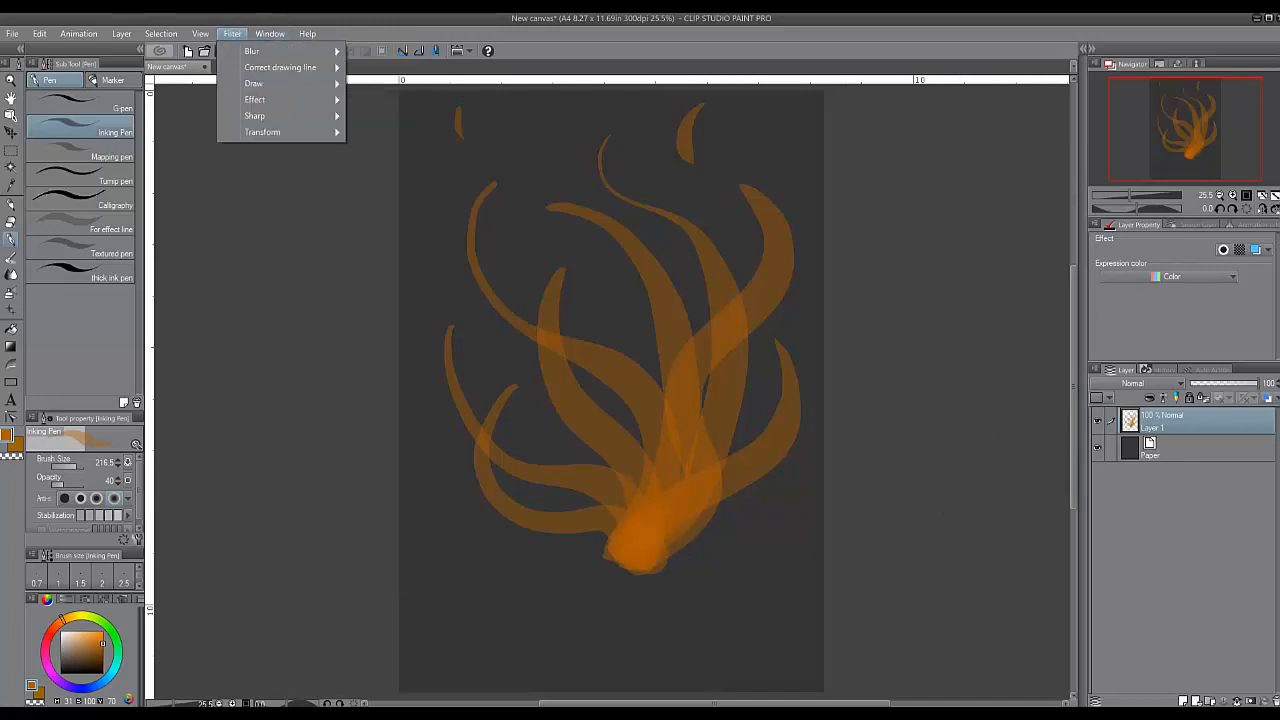
pyautogui.moveTo(280, 51)
pyautogui.click(398, 86)
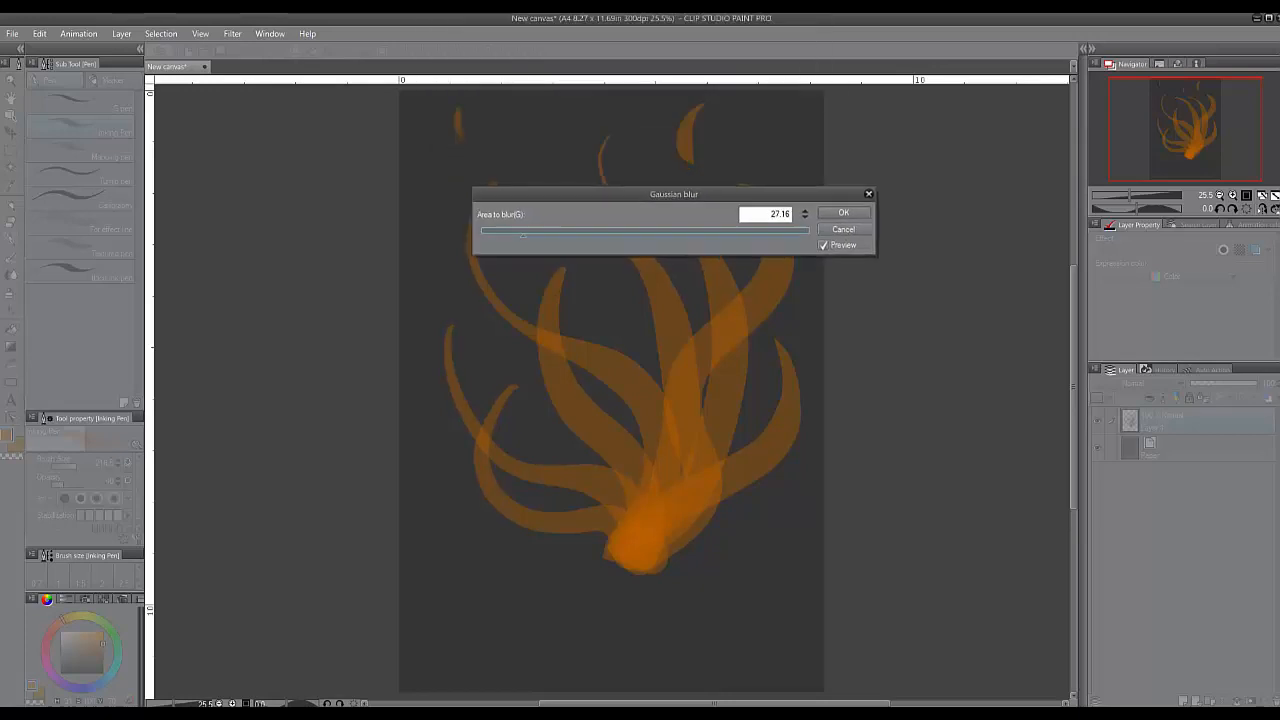
pyautogui.press('Return')
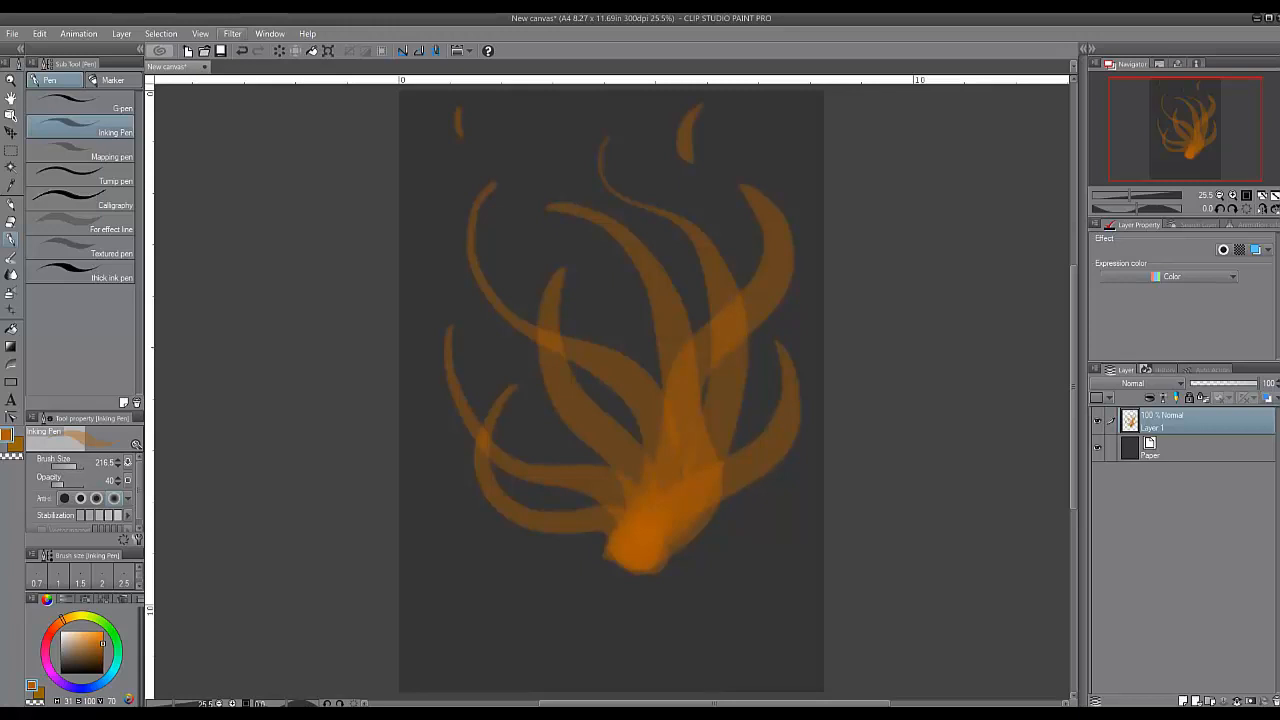
# Start the Wave shape distortion filter on the flame layer and set its shape to Sine wave.
pyautogui.click(232, 33)
pyautogui.moveTo(280, 67)
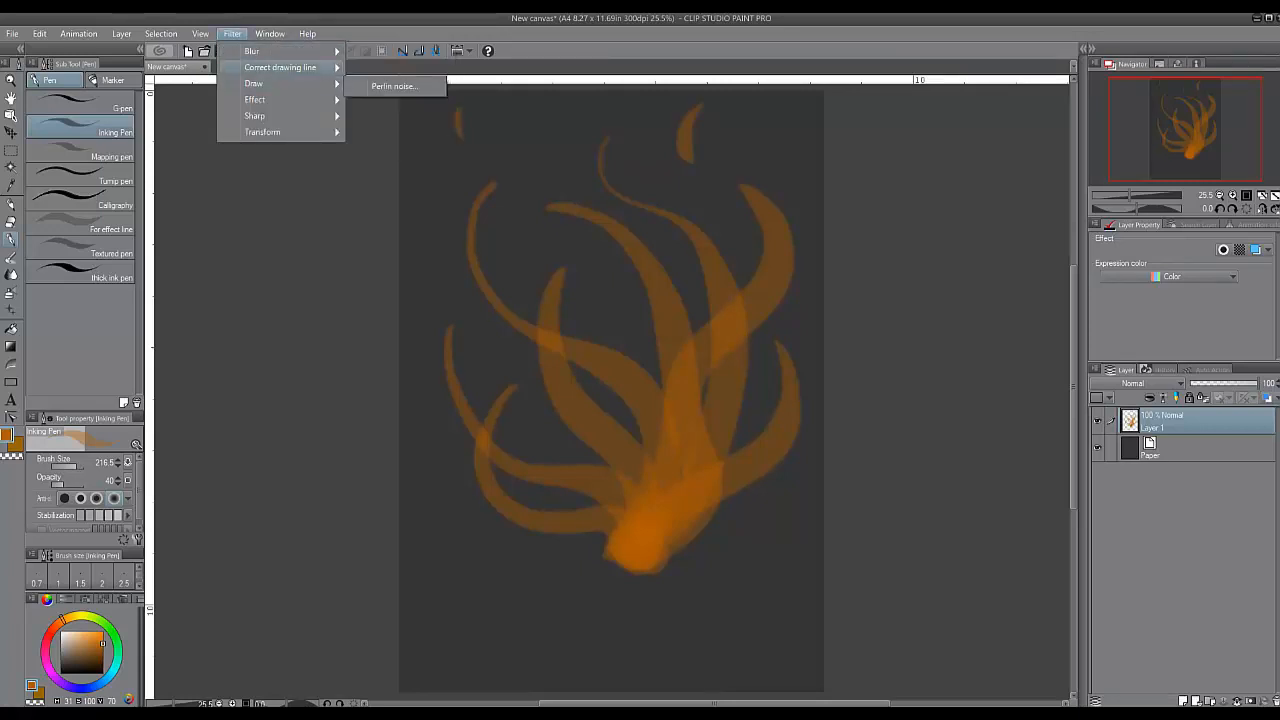
pyautogui.moveTo(262, 132)
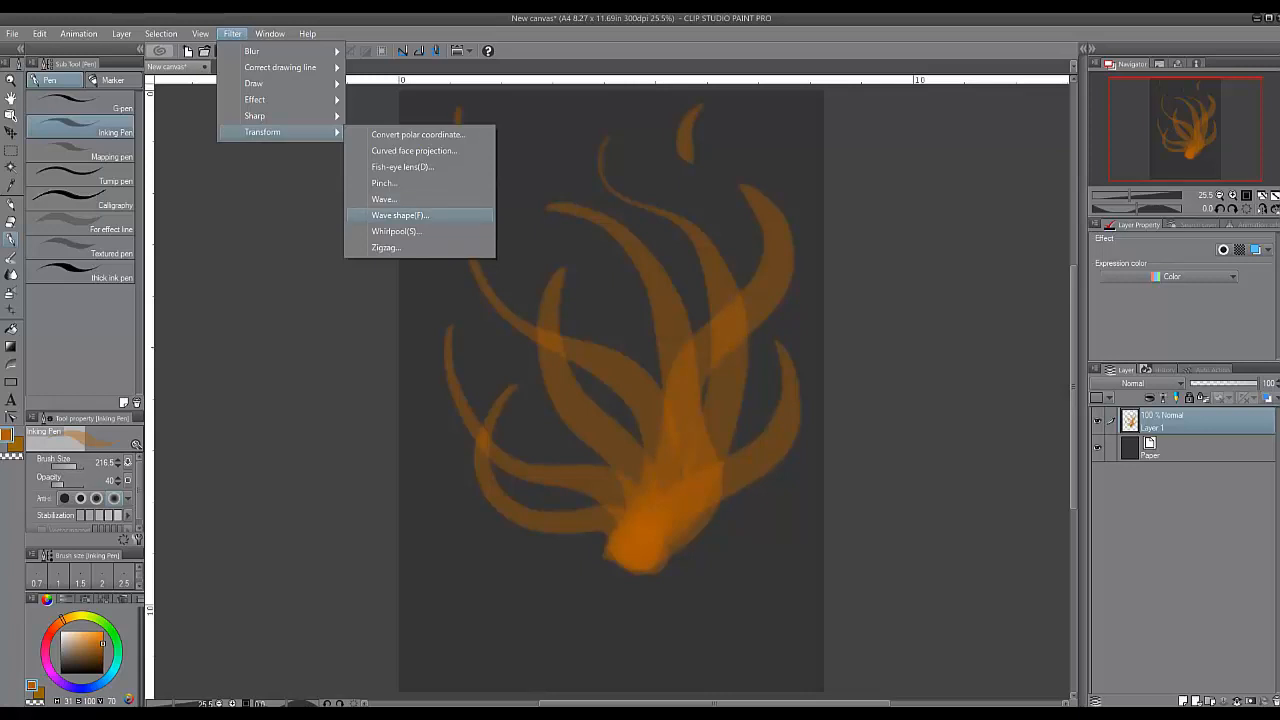
pyautogui.click(400, 215)
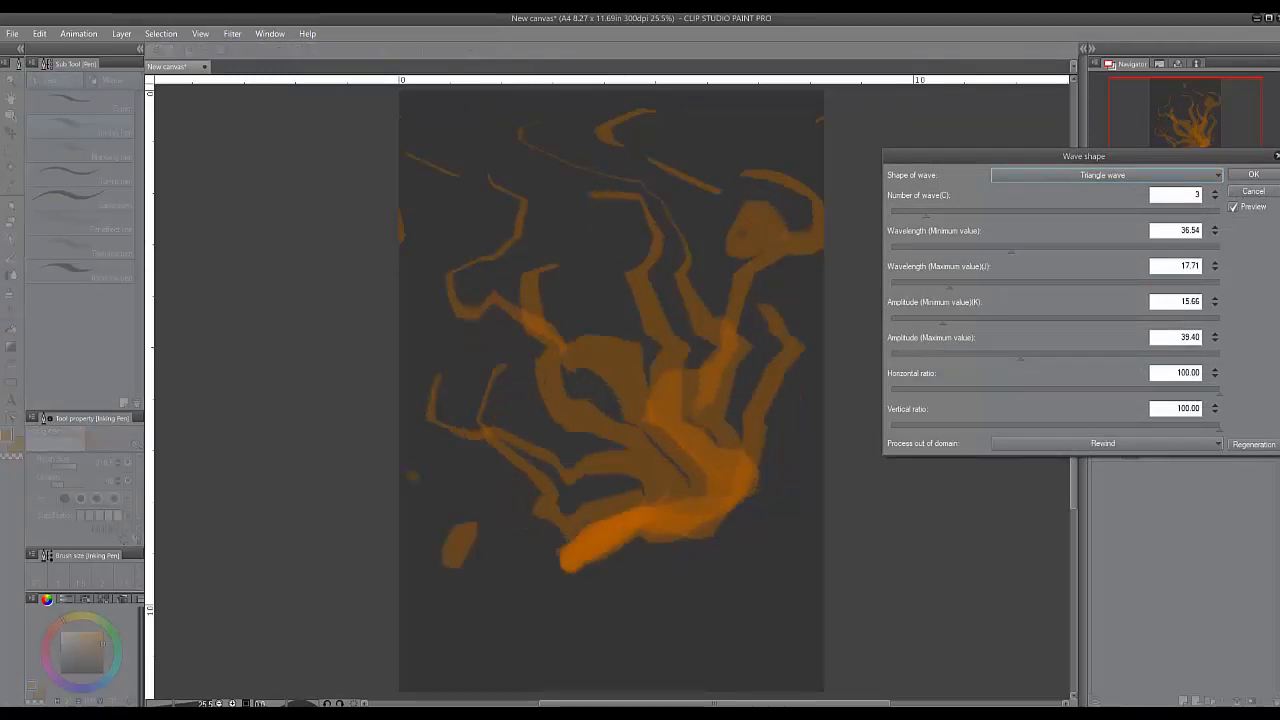
pyautogui.moveTo(1084, 156); pyautogui.dragTo(1036, 152)
pyautogui.click(1058, 171)
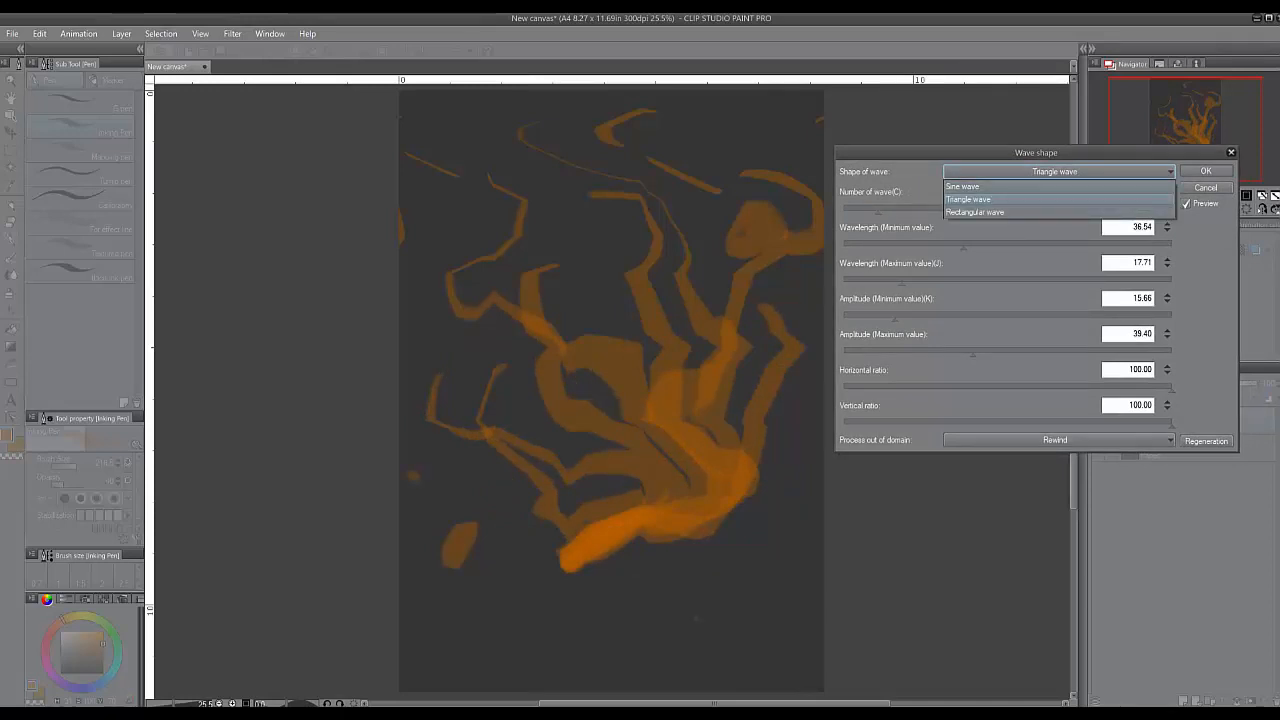
pyautogui.click(962, 186)
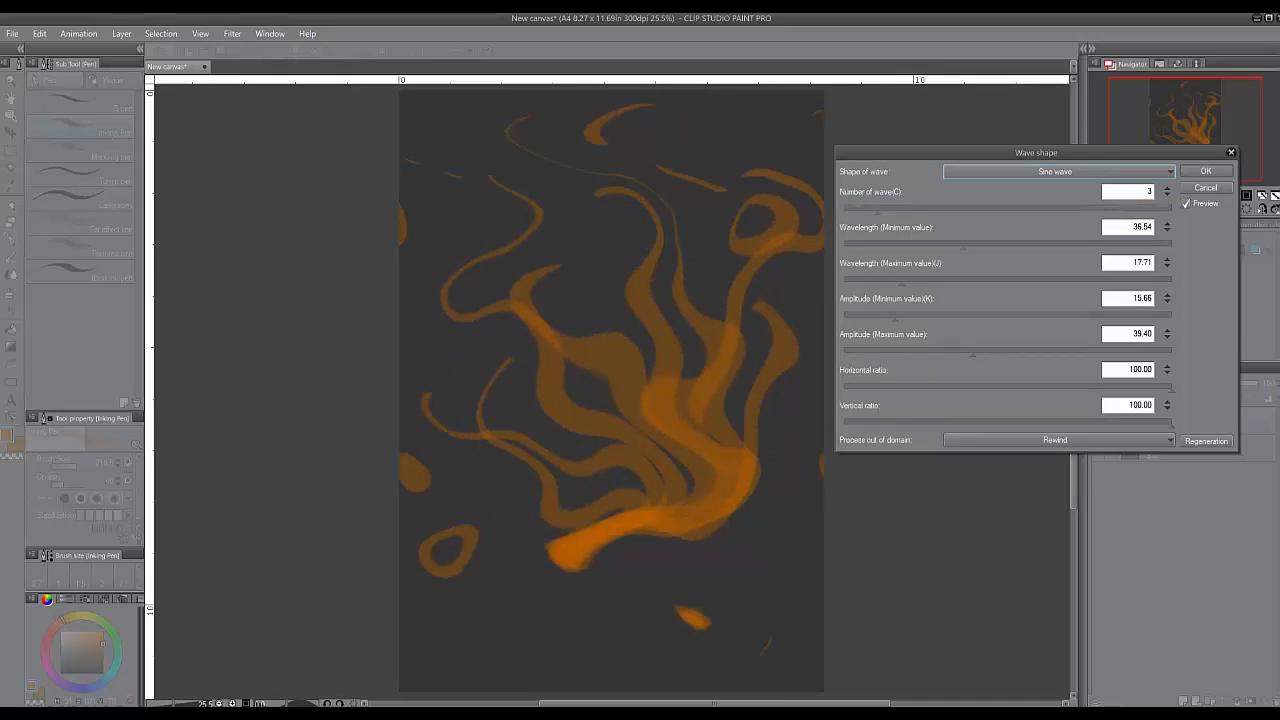
# Set the number of waves to 2, minimum wavelength to 27.94 and maximum wavelength to 11.77, keeping out-of-domain processing on Rewind.
pyautogui.moveTo(878, 210); pyautogui.dragTo(861, 210)
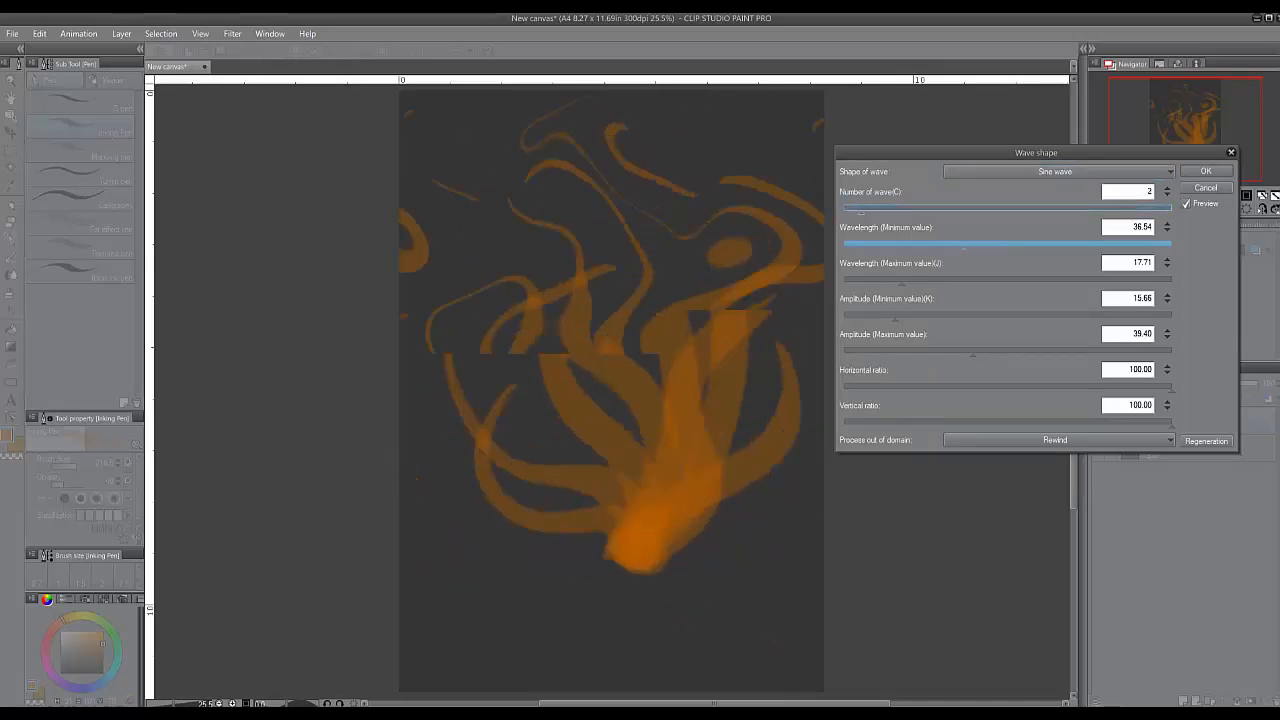
pyautogui.moveTo(963, 243); pyautogui.dragTo(935, 243)
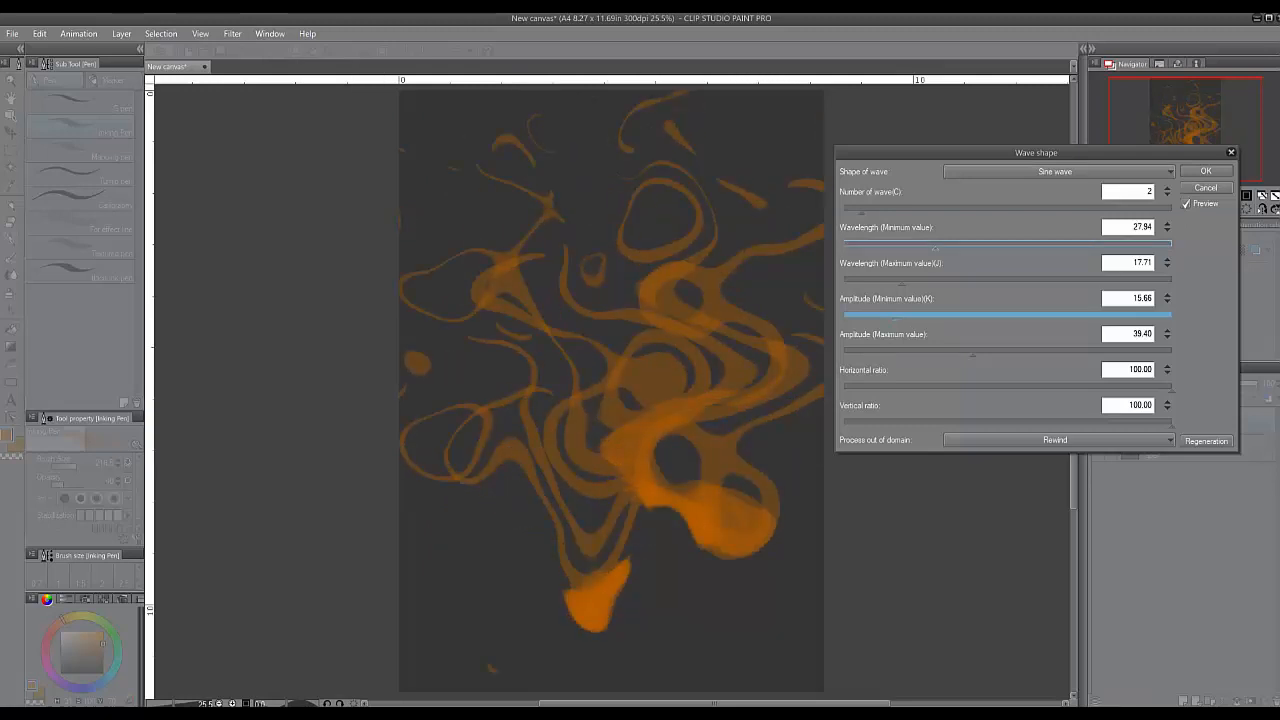
pyautogui.moveTo(903, 281); pyautogui.dragTo(897, 281)
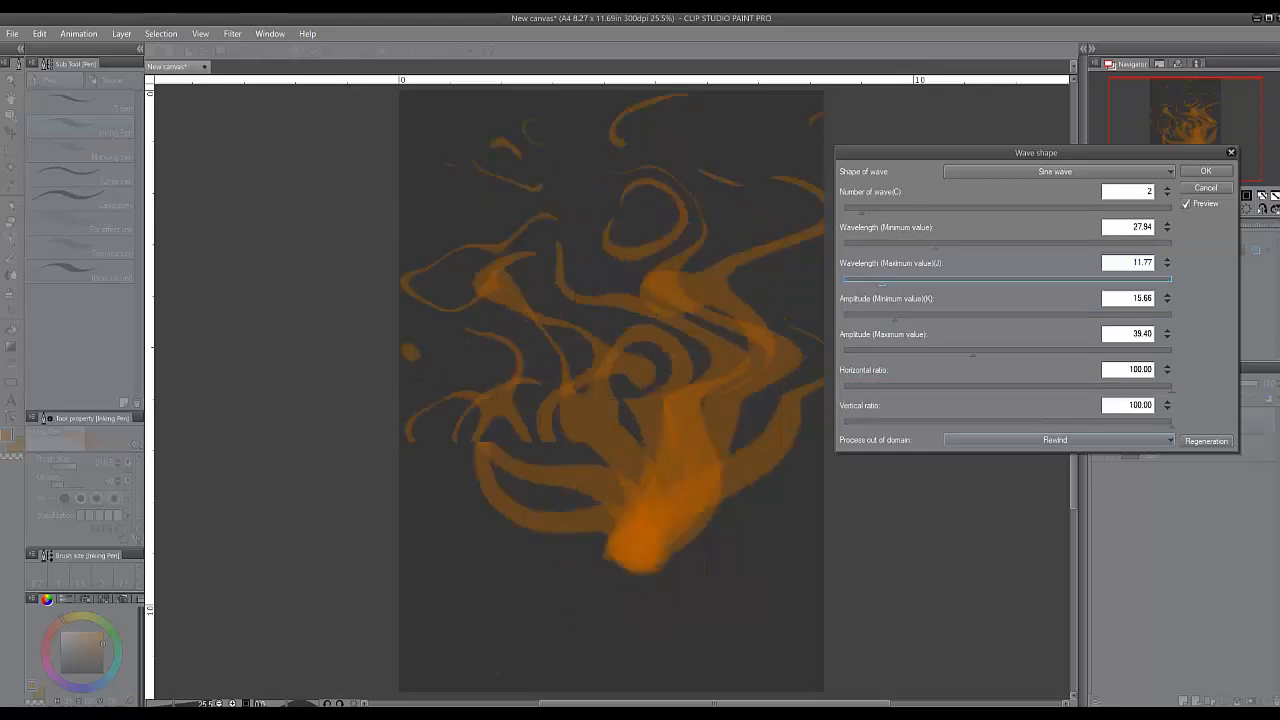
pyautogui.click(1058, 440)
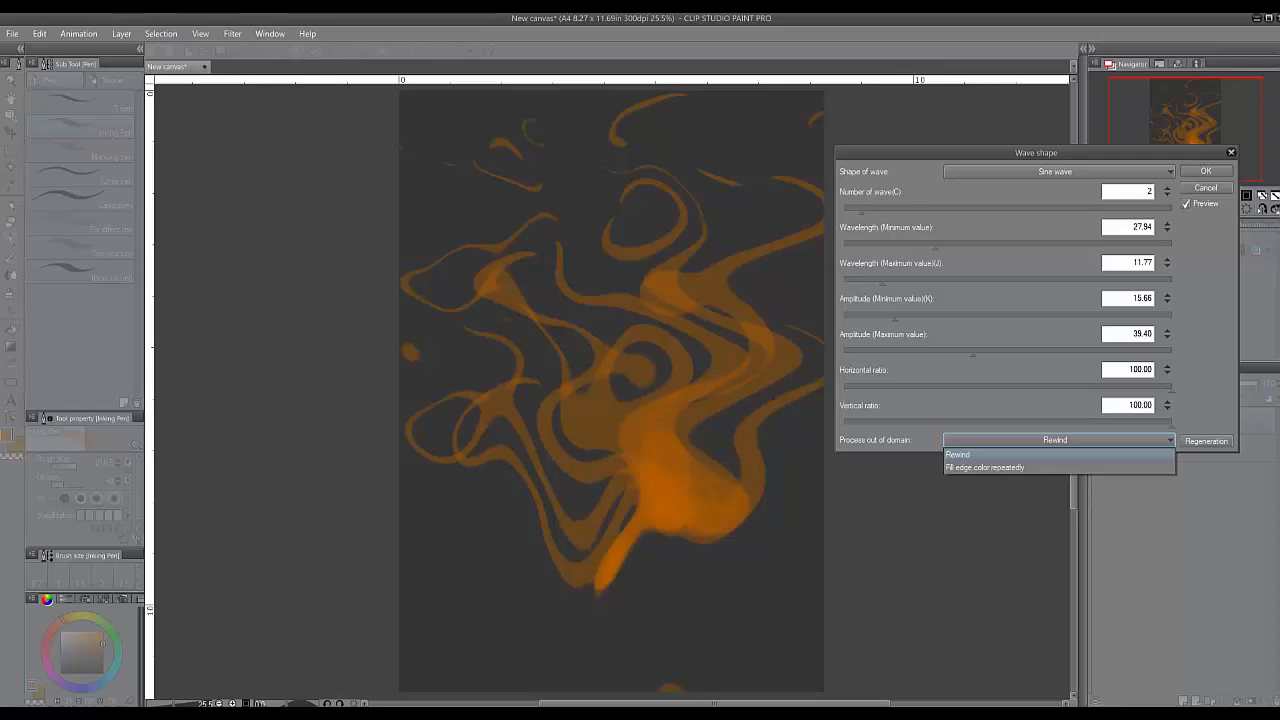
pyautogui.click(958, 454)
# Set the minimum amplitude to 11.15, maximum amplitude to 13.82 and maximum wavelength to 12.59, and apply the wave distortion.
pyautogui.moveTo(895, 316); pyautogui.dragTo(880, 316)
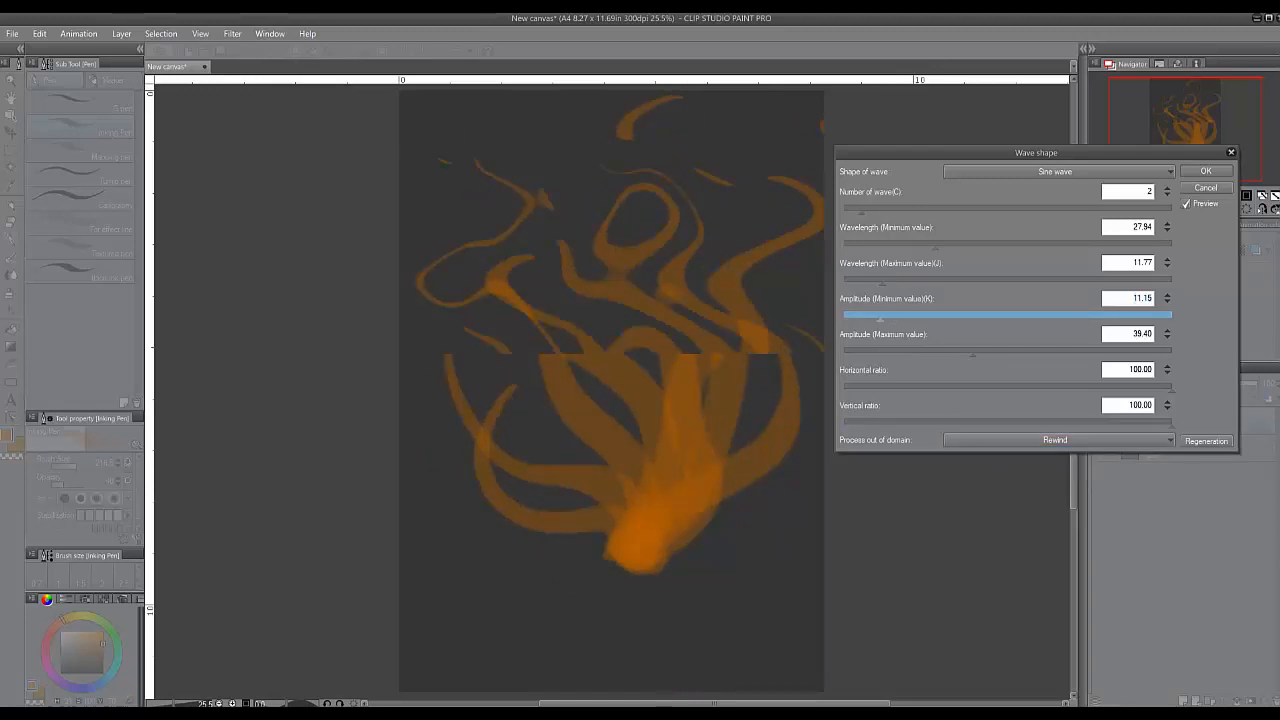
pyautogui.moveTo(973, 354); pyautogui.dragTo(952, 354)
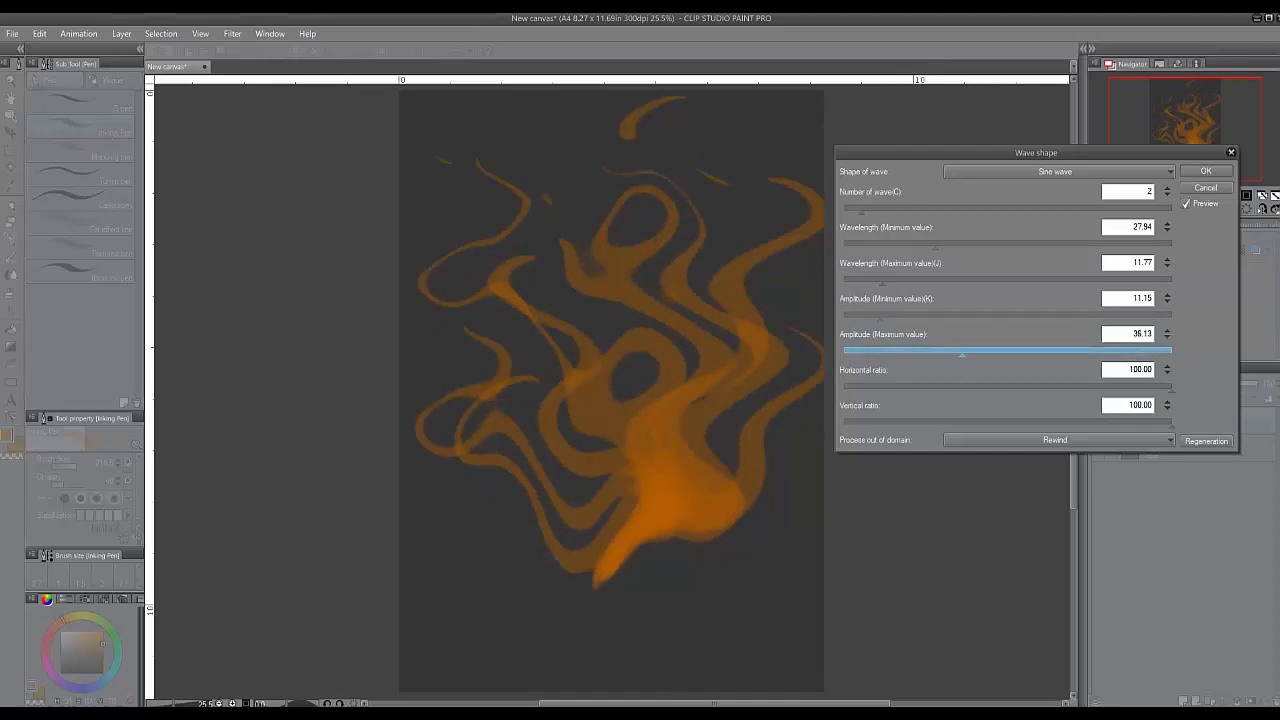
pyautogui.moveTo(952, 351); pyautogui.dragTo(904, 354)
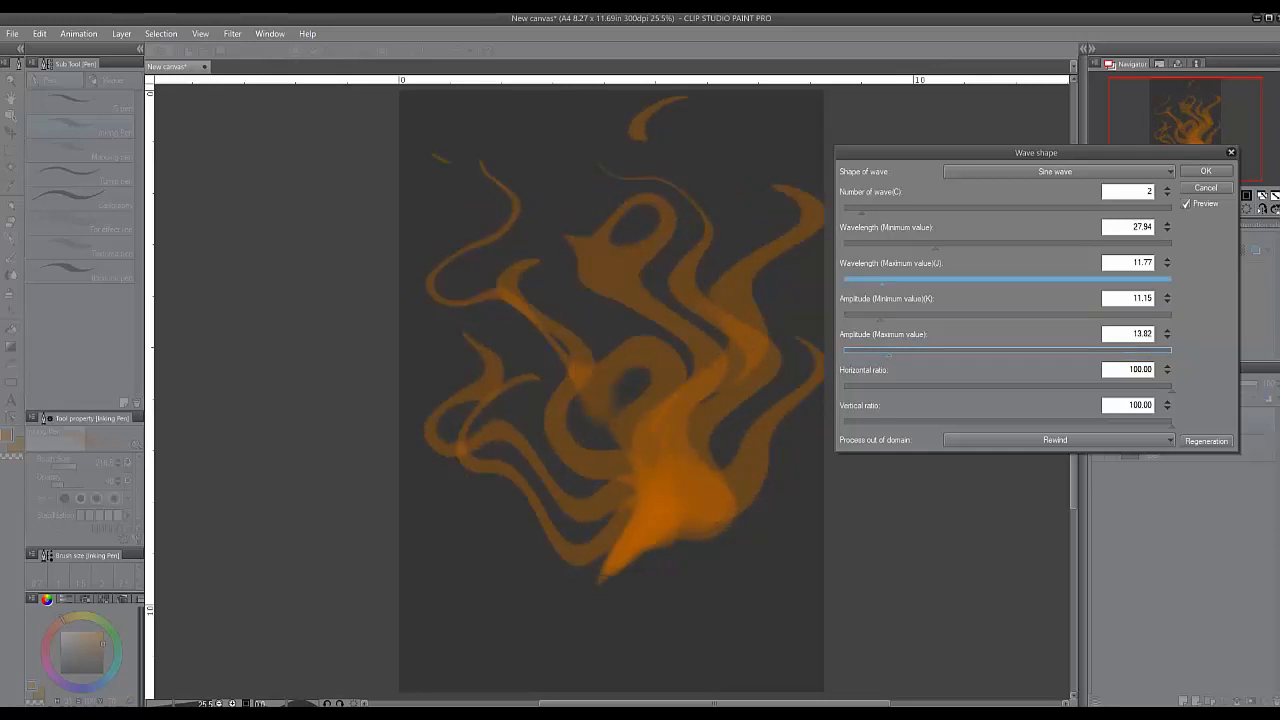
pyautogui.moveTo(881, 282)
pyautogui.mouseDown()
pyautogui.moveTo(903, 282)
pyautogui.moveTo(884, 282)
pyautogui.mouseUp()
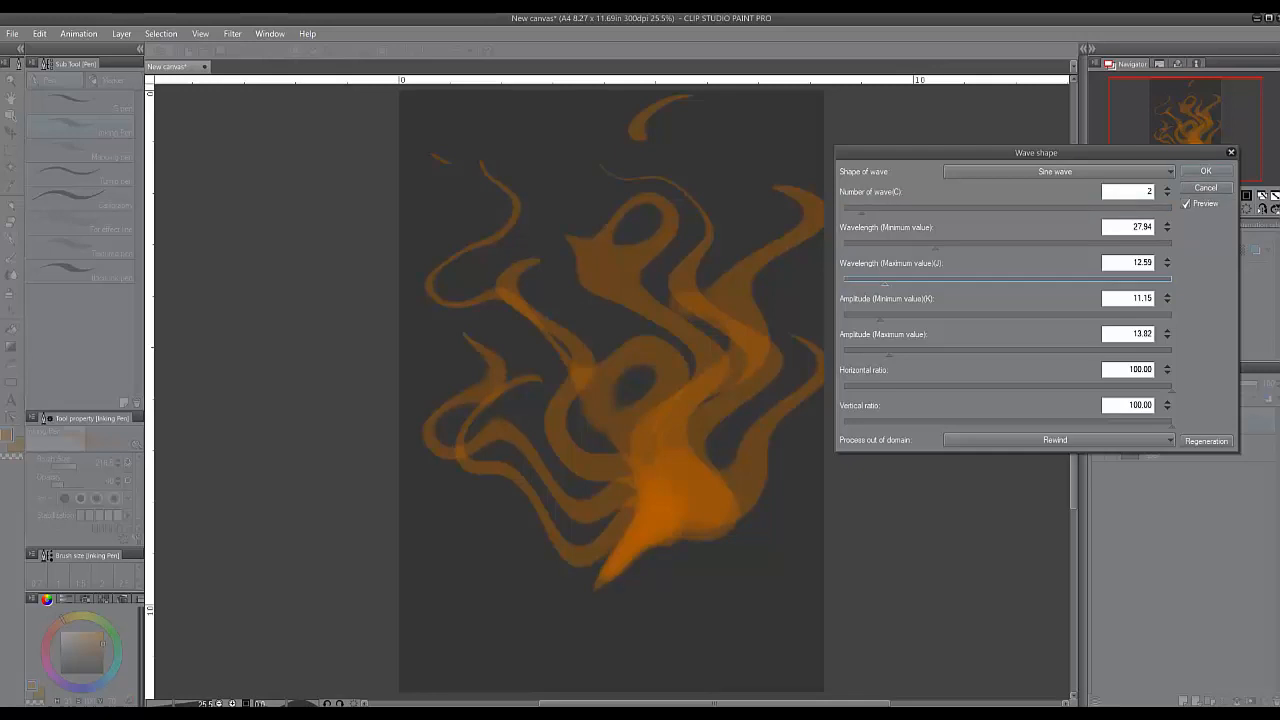
pyautogui.click(1206, 171)
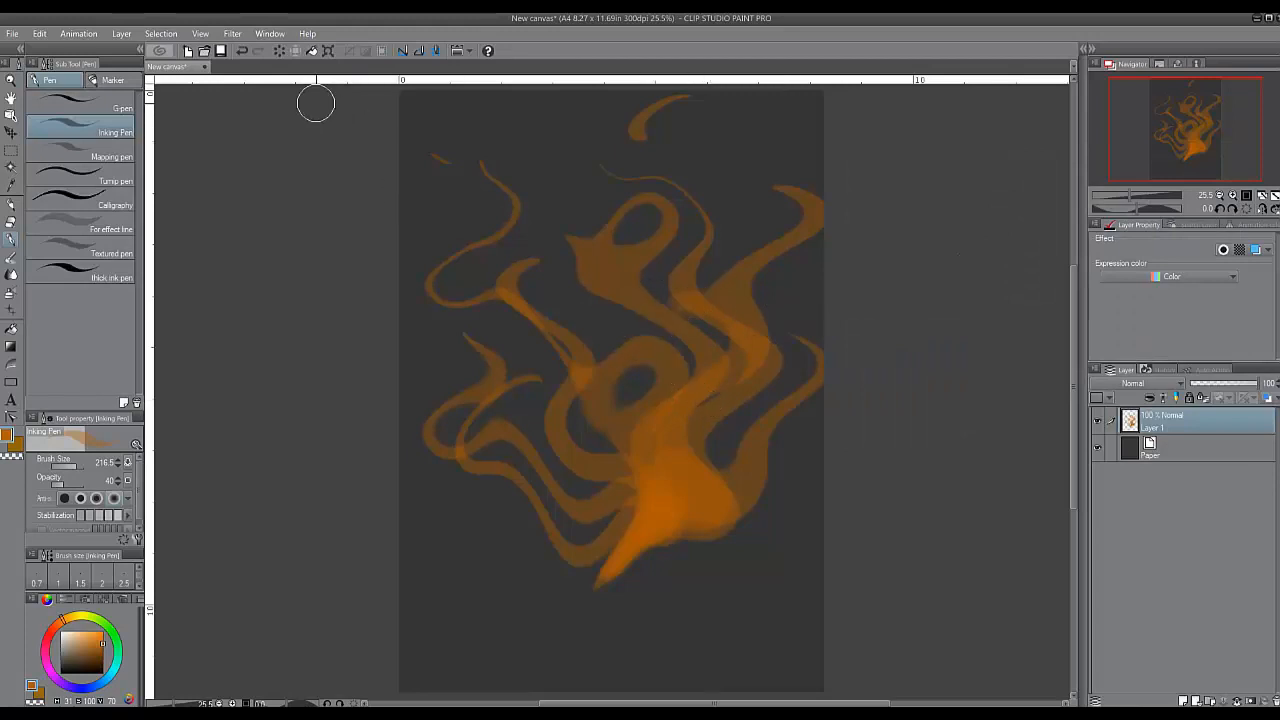
# Transform the flame on Layer 1, moving it down and slightly left and enlarging it a little, and apply the transformation.
pyautogui.hotkey('ctrl', 't')
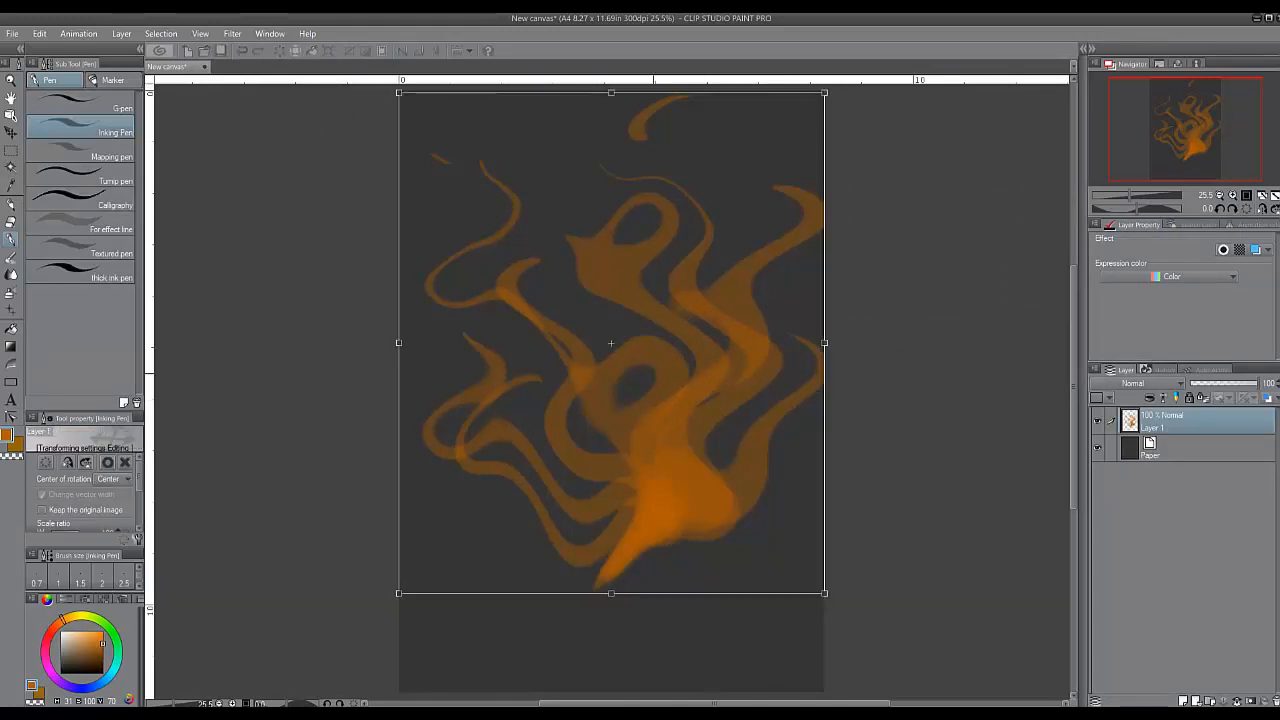
pyautogui.moveTo(611, 343); pyautogui.dragTo(596, 376)
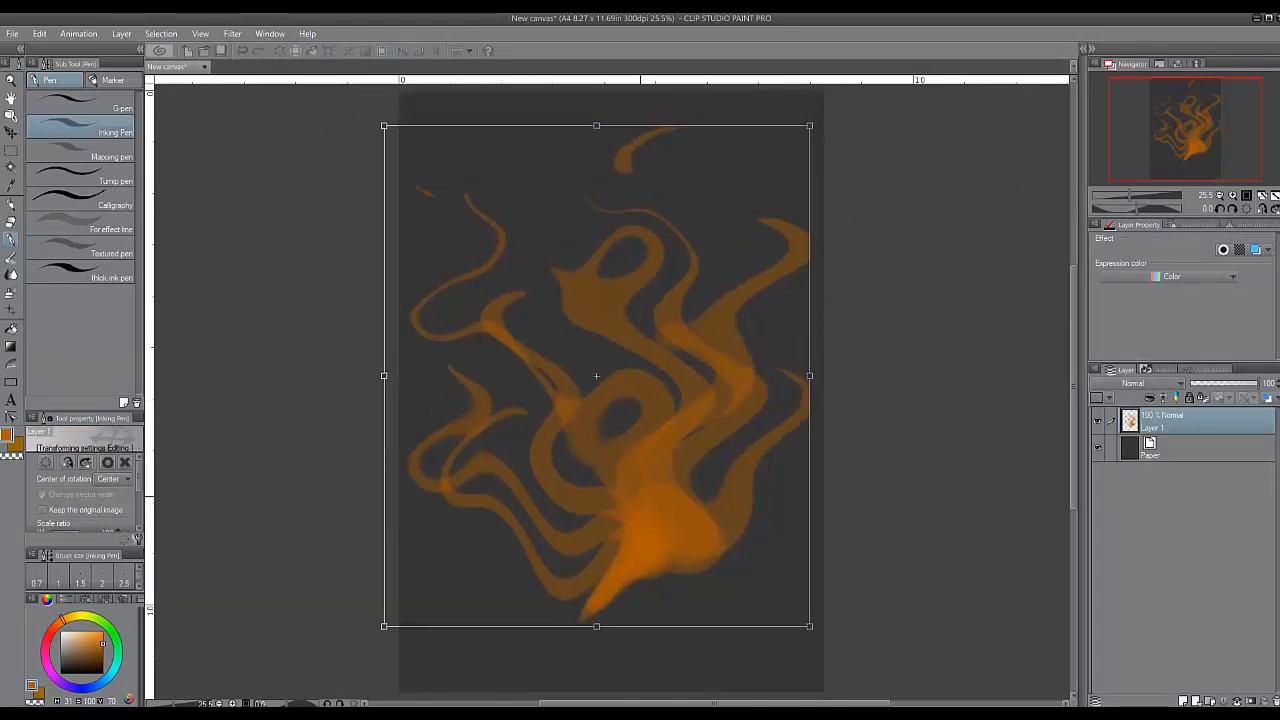
pyautogui.moveTo(809, 126); pyautogui.dragTo(824, 111)
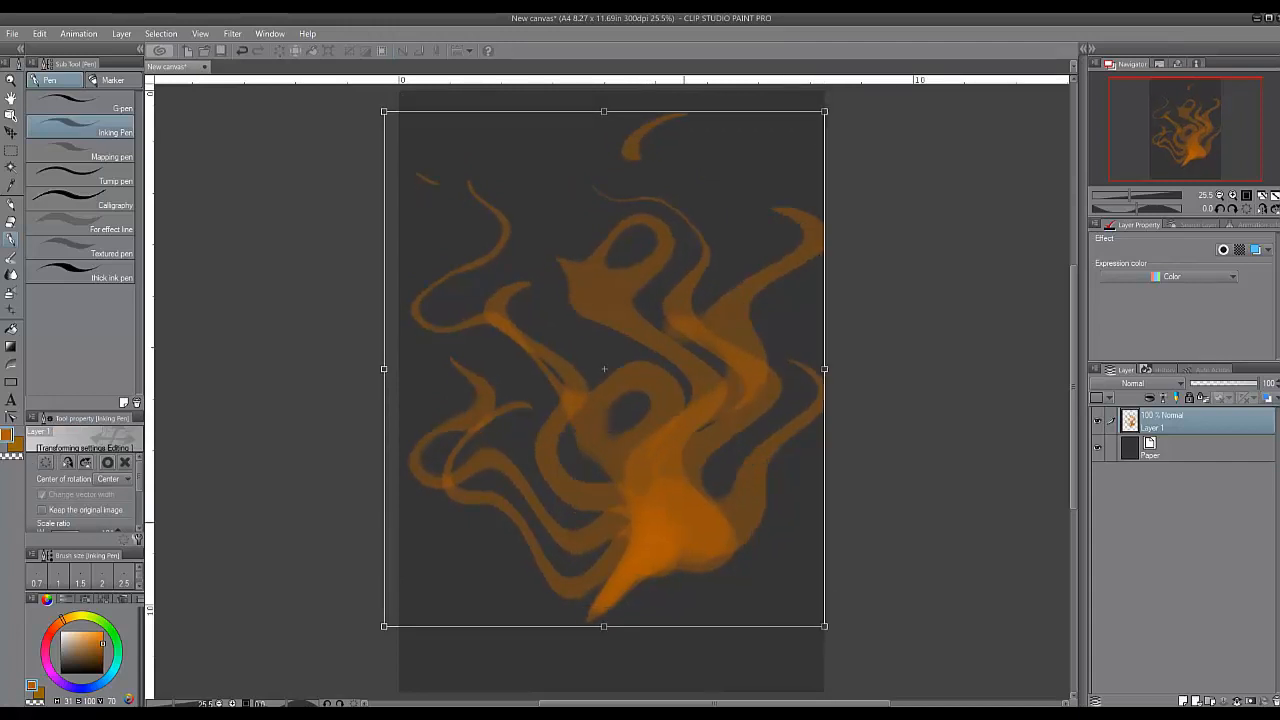
pyautogui.moveTo(684, 523); pyautogui.dragTo(681, 534)
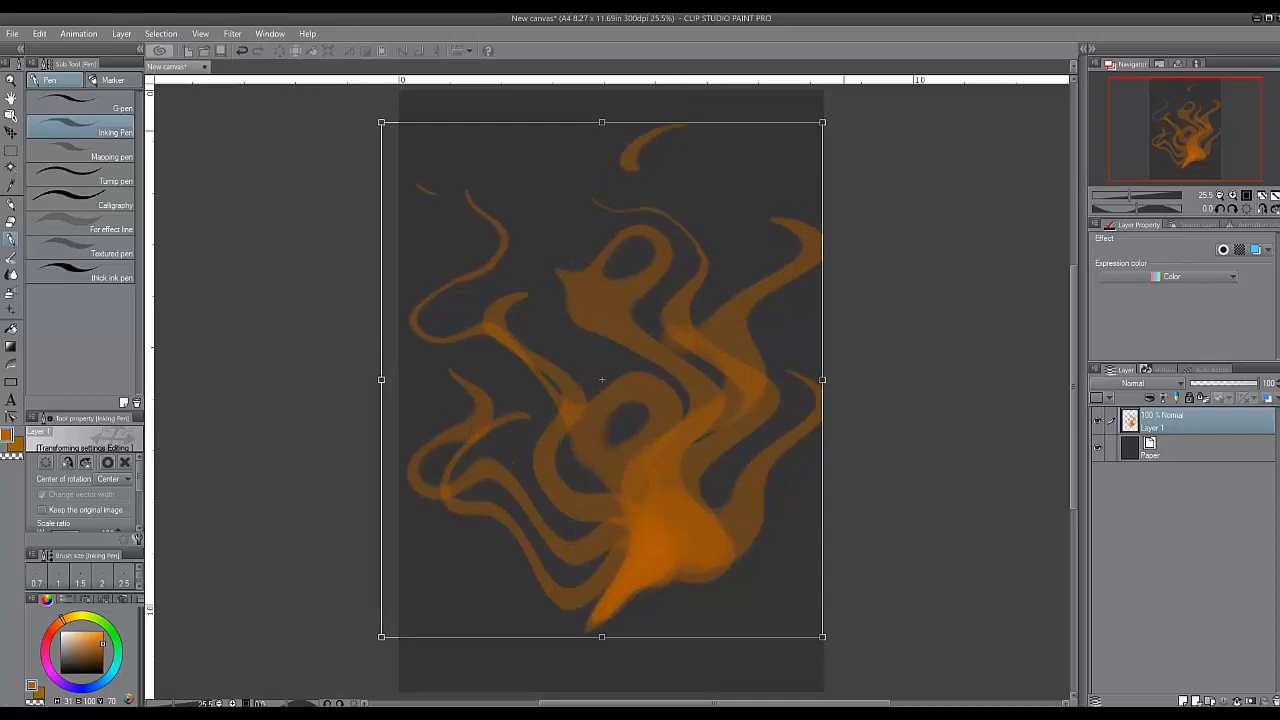
pyautogui.moveTo(822, 122); pyautogui.dragTo(826, 119)
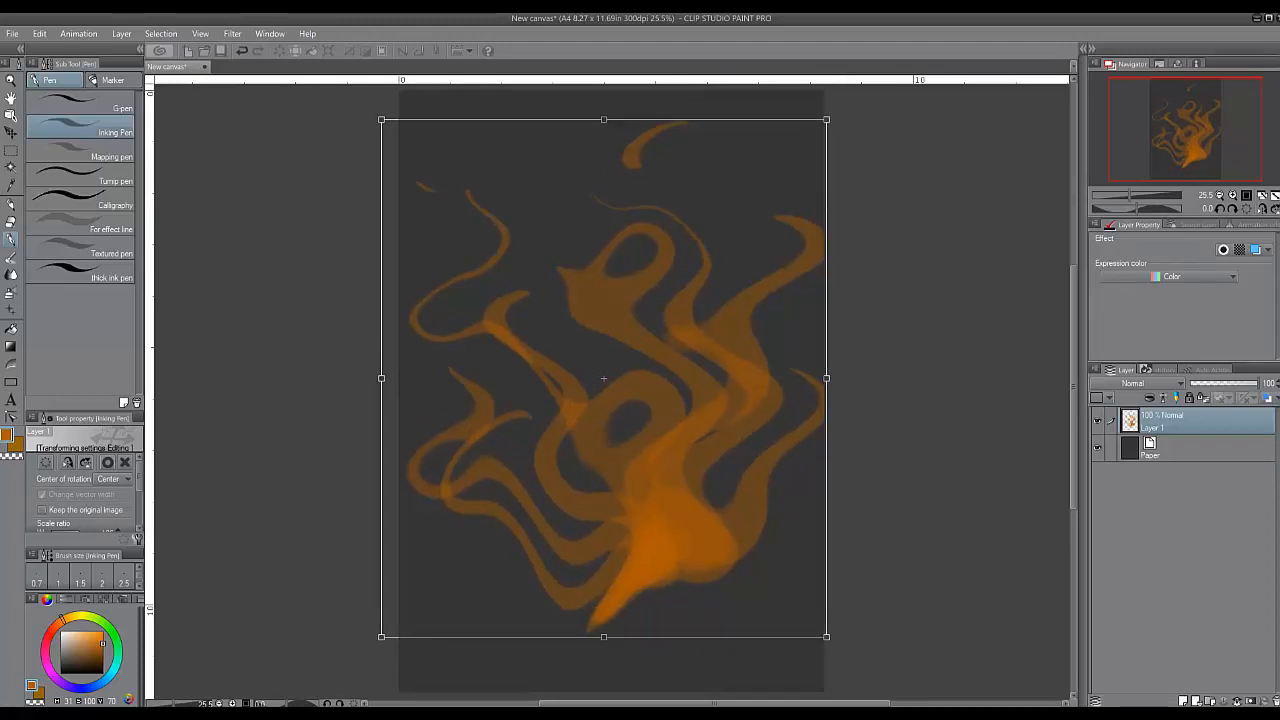
pyautogui.hotkey('ctrl', 't')
pyautogui.click(582, 276)
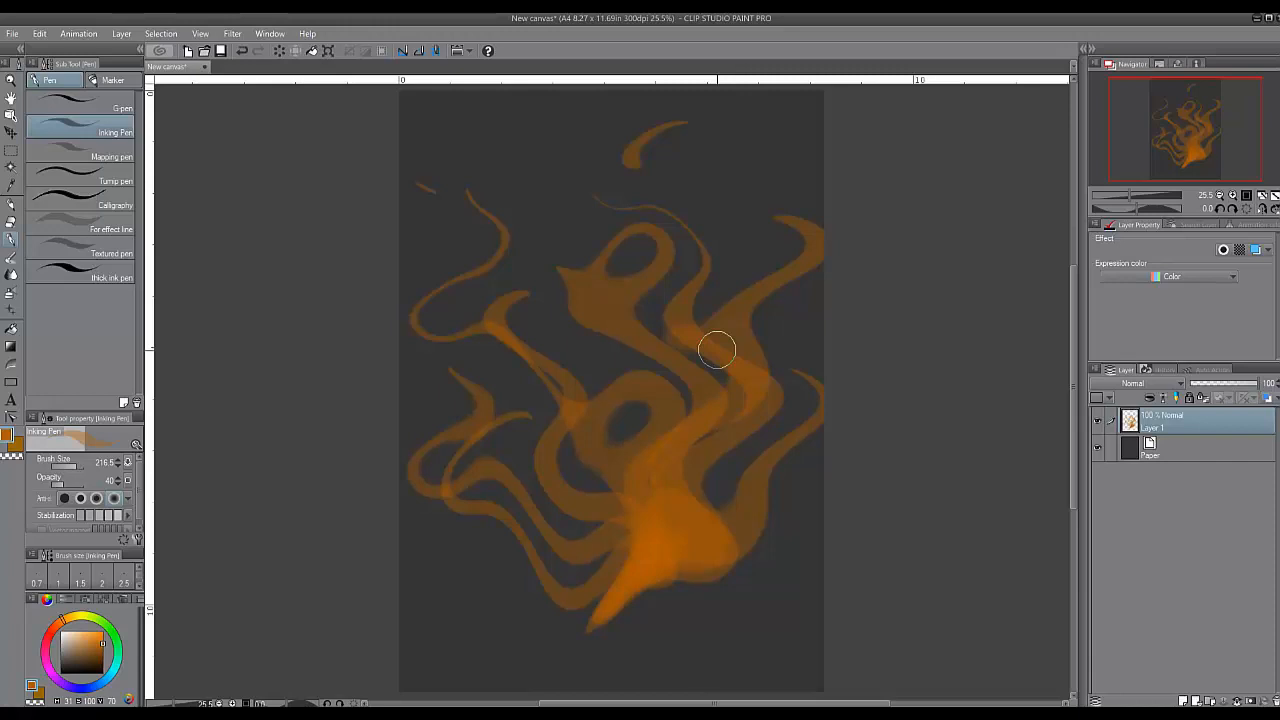
# Duplicate Layer 1 and set the copy's blending mode to Color dodge.
pyautogui.moveTo(717, 349); pyautogui.dragTo(694, 334)
pyautogui.rightClick(1097, 422)
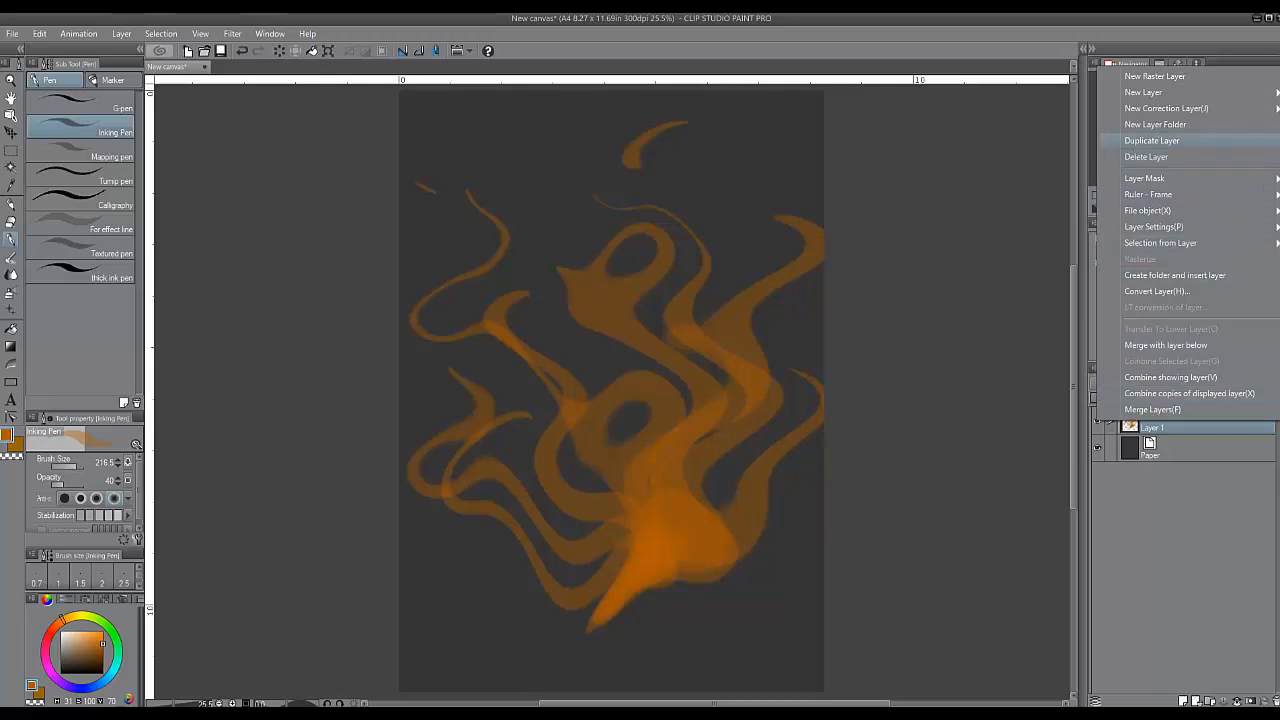
pyautogui.click(1151, 140)
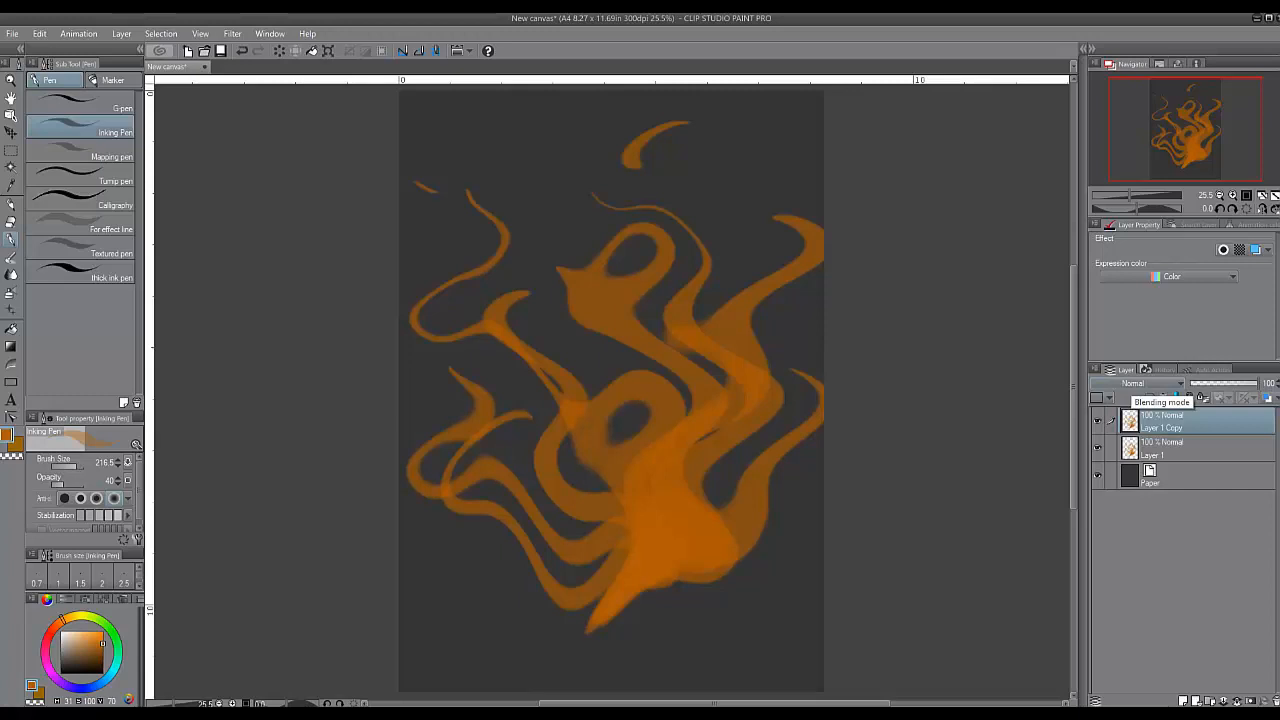
pyautogui.click(1138, 383)
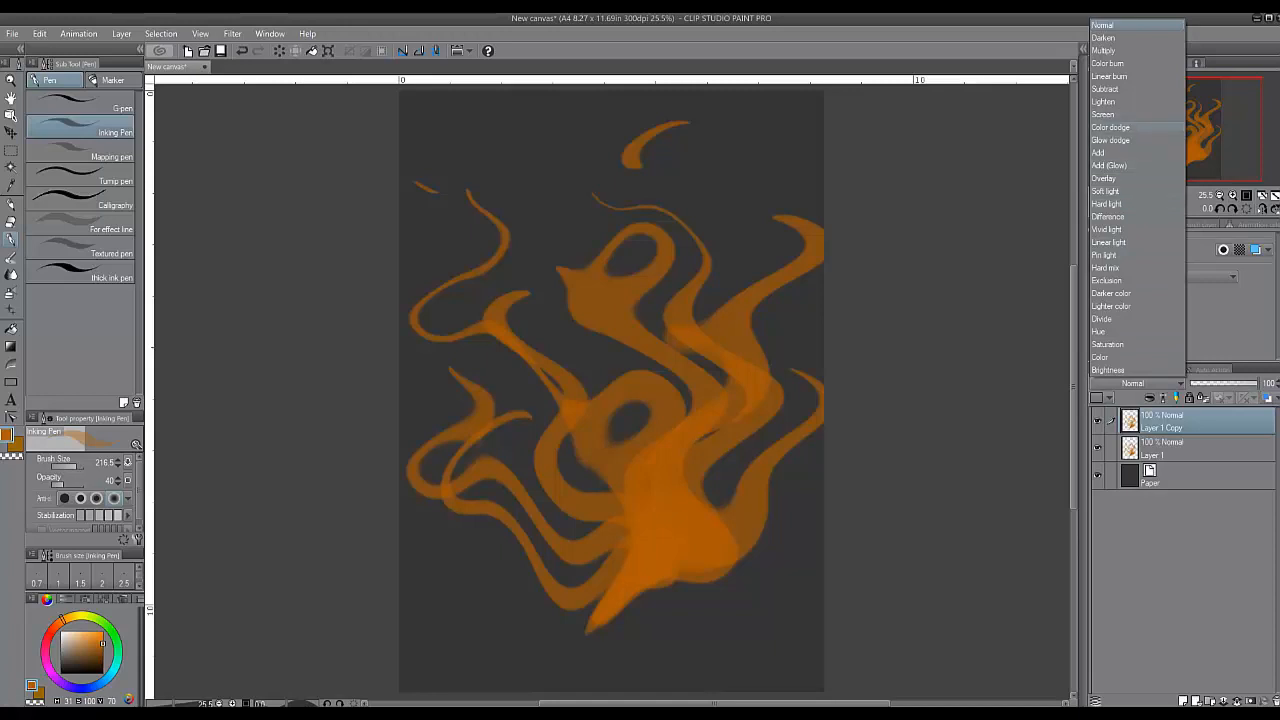
pyautogui.click(1110, 127)
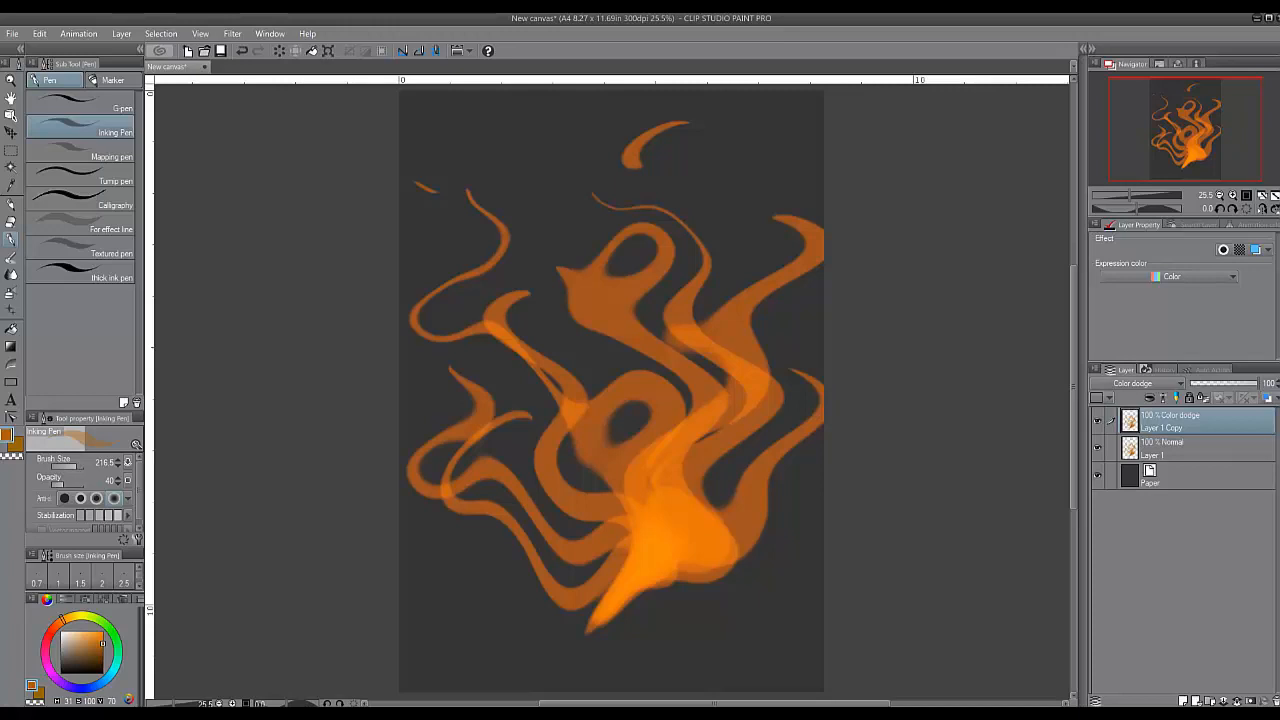
# Erase the upper and outer flame wisps on the Color dodge copy using the Soft eraser at brush size 397.
pyautogui.press('e')
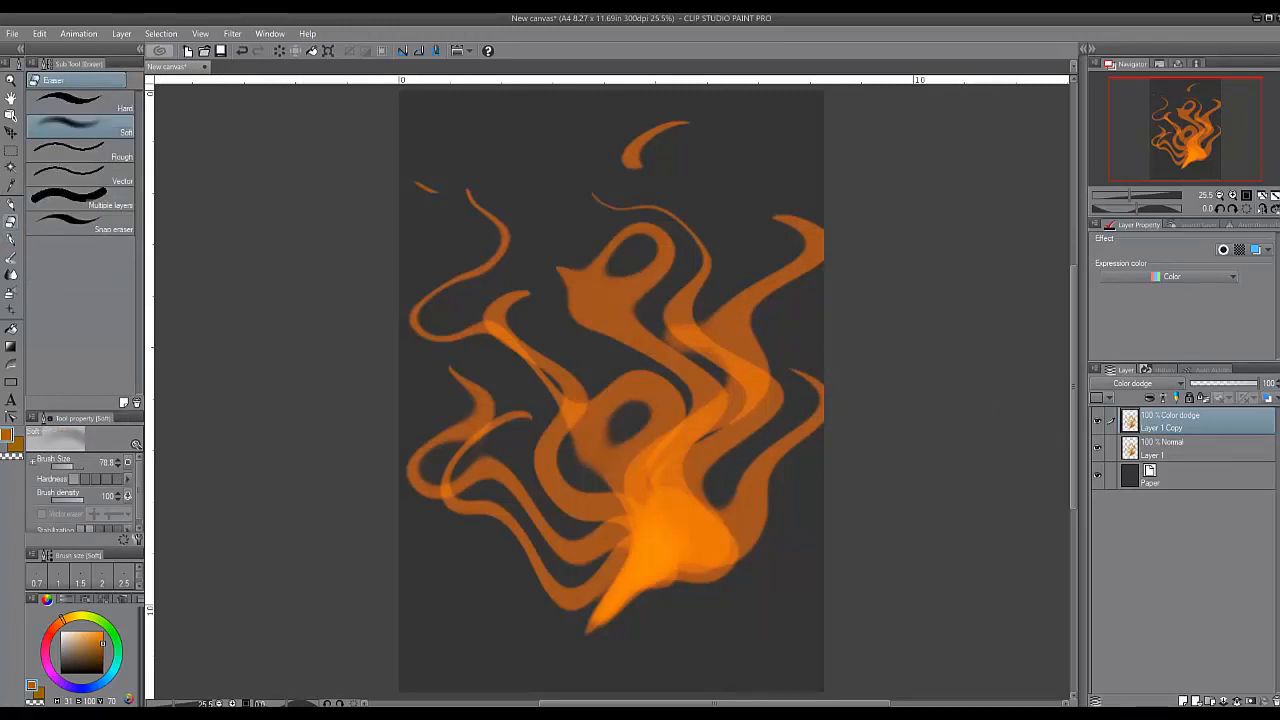
pyautogui.moveTo(73, 466); pyautogui.dragTo(79, 466)
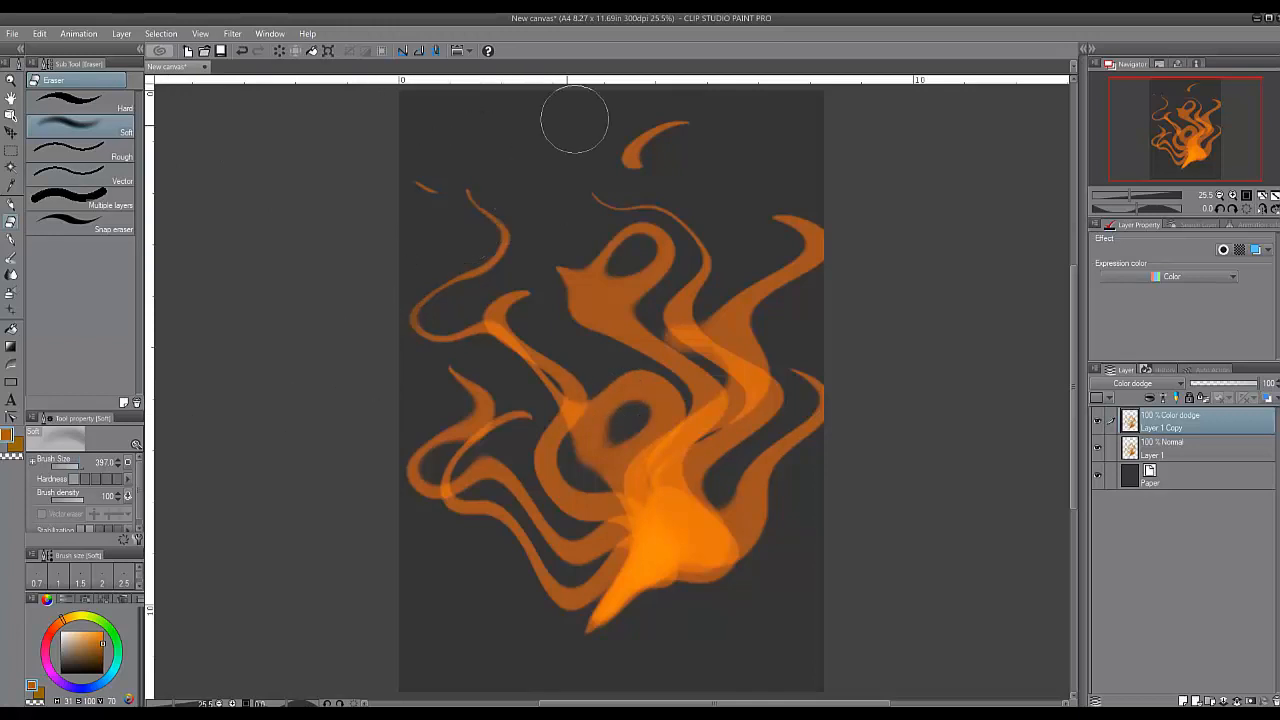
pyautogui.moveTo(480, 205); pyautogui.dragTo(475, 240)
pyautogui.moveTo(625, 150)
pyautogui.mouseDown()
pyautogui.moveTo(513, 316)
pyautogui.moveTo(664, 242)
pyautogui.moveTo(599, 322)
pyautogui.moveTo(739, 250)
pyautogui.moveTo(669, 300)
pyautogui.mouseUp()
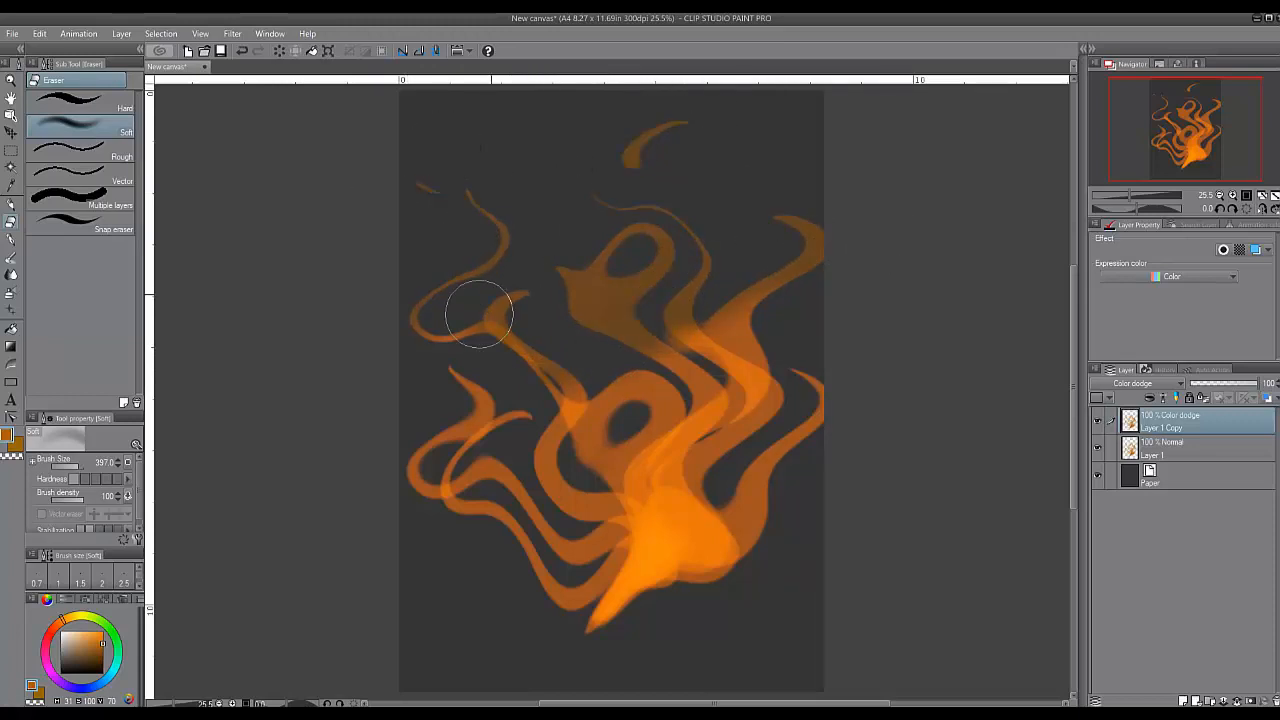
pyautogui.moveTo(640, 335); pyautogui.dragTo(743, 294)
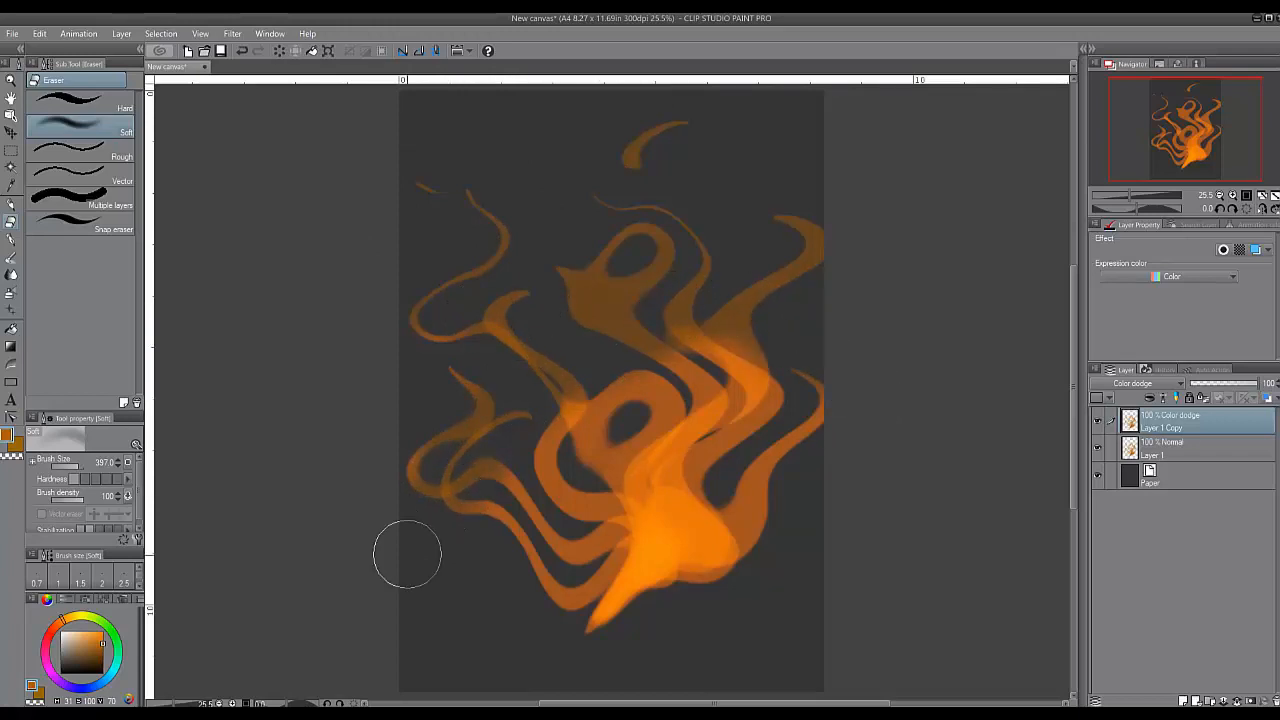
pyautogui.moveTo(645, 340); pyautogui.dragTo(728, 300)
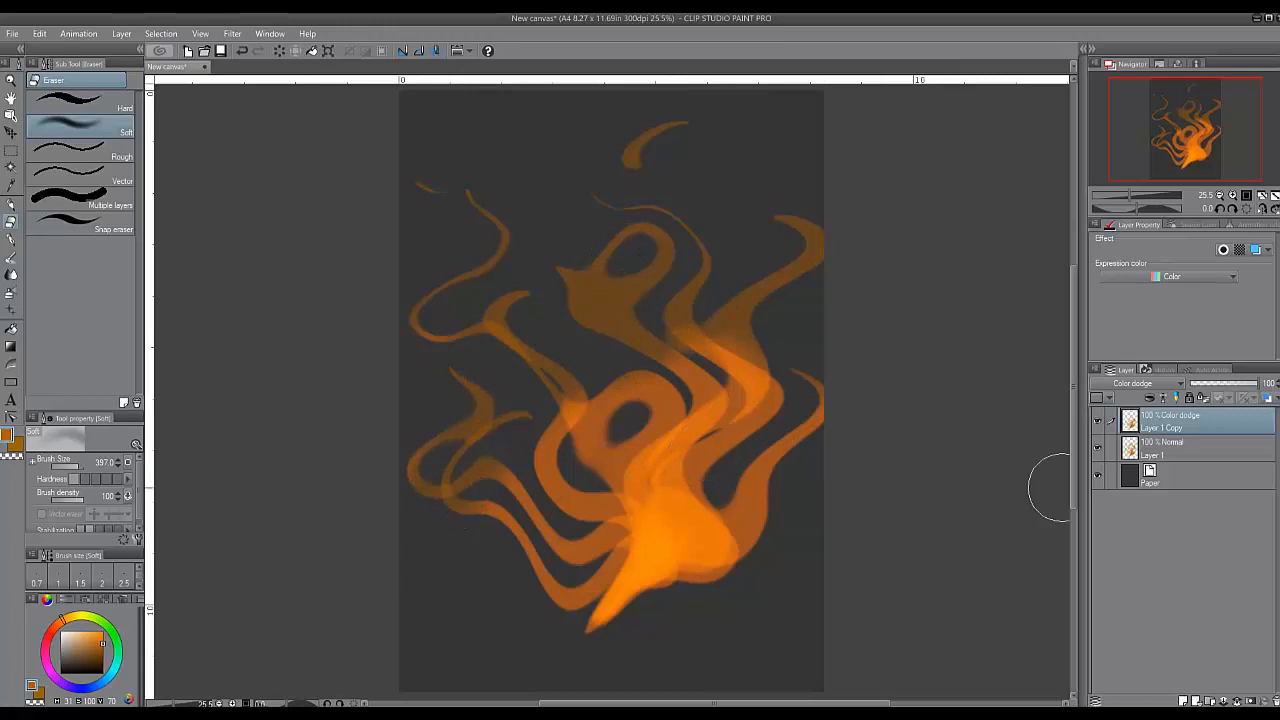
# Duplicate the Color dodge layer and softly erase the flames around the base on the new copy.
pyautogui.rightClick(1160, 421)
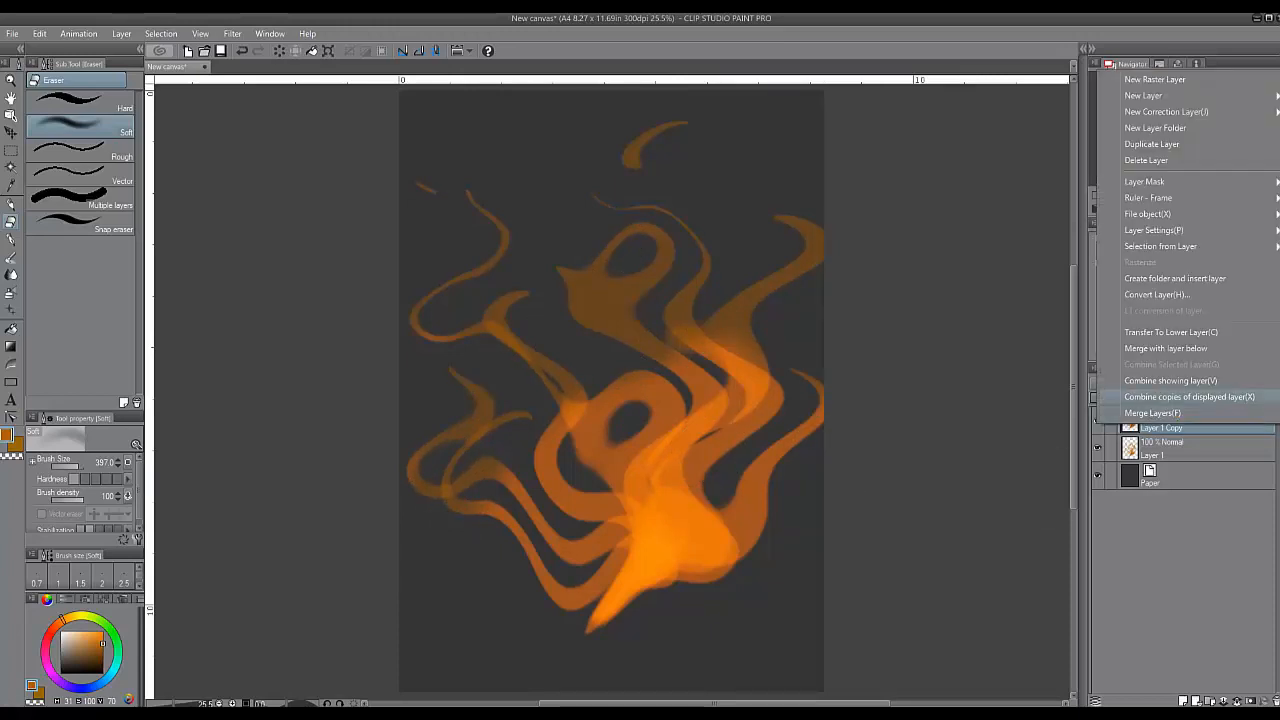
pyautogui.click(1152, 144)
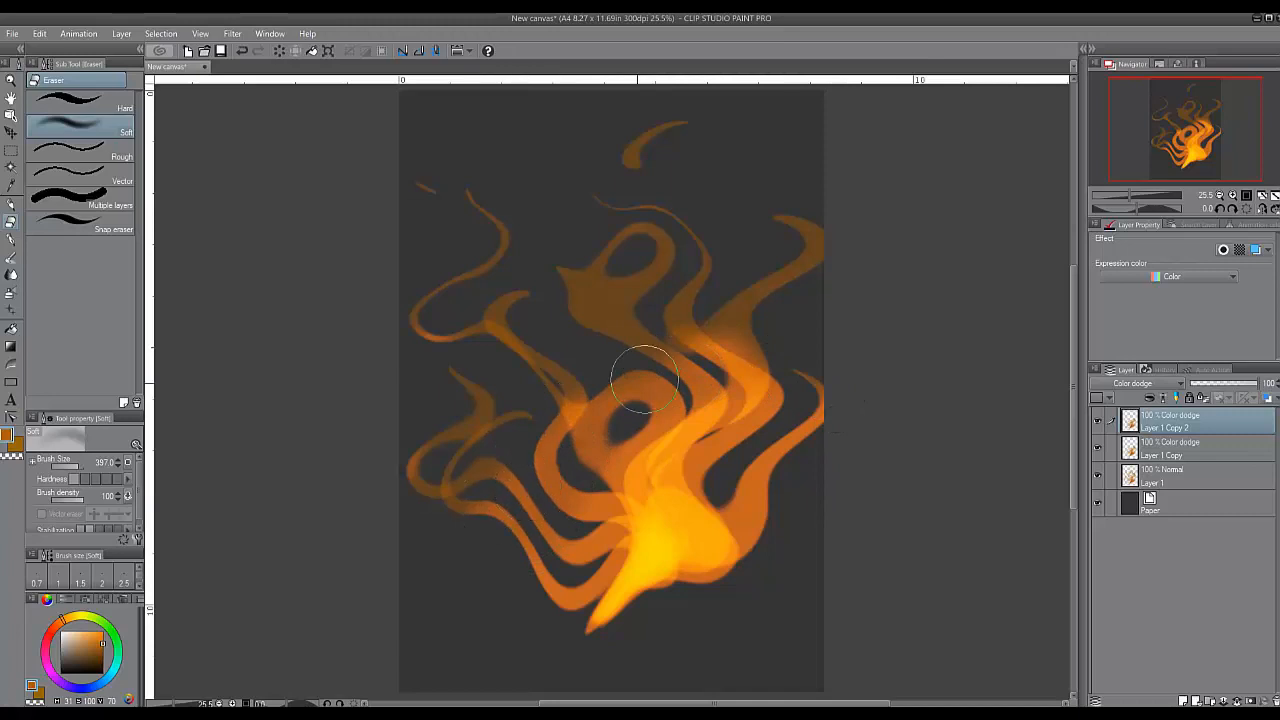
pyautogui.moveTo(849, 440)
pyautogui.mouseDown()
pyautogui.moveTo(729, 396)
pyautogui.moveTo(578, 472)
pyautogui.moveTo(529, 553)
pyautogui.moveTo(523, 602)
pyautogui.moveTo(795, 405)
pyautogui.mouseUp()
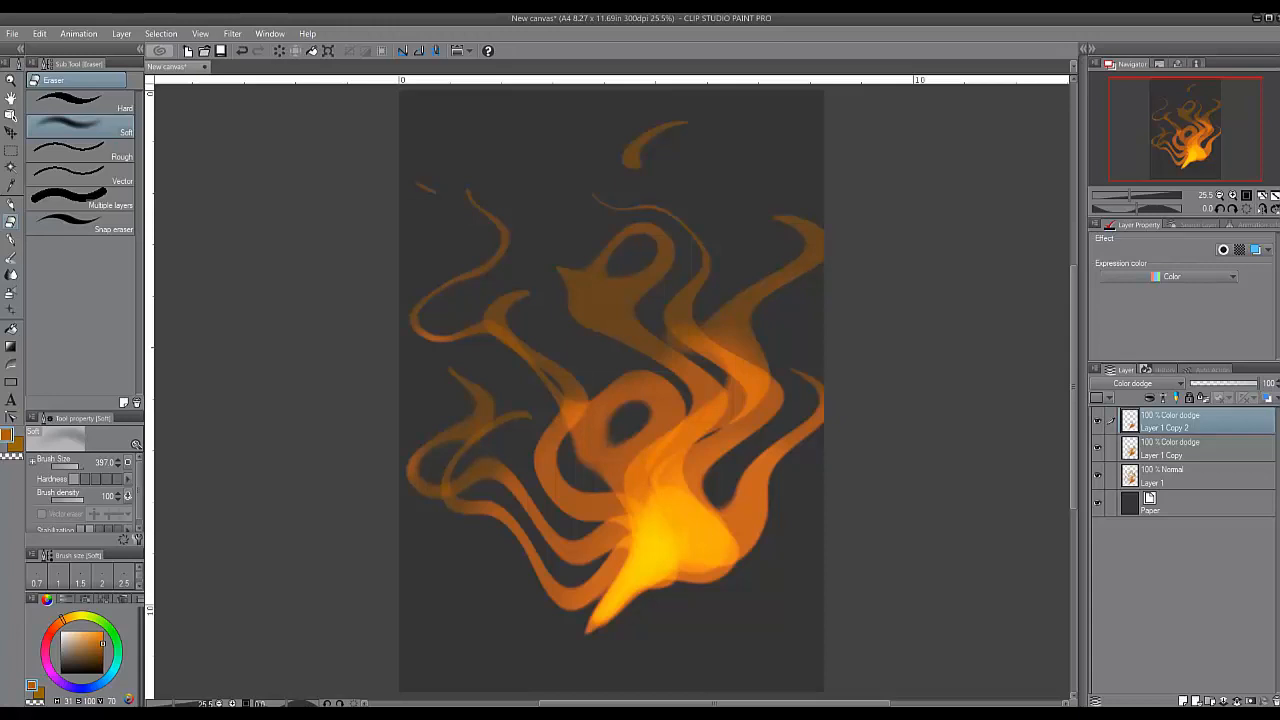
# Duplicate Layer 1 Copy 2 and lock the transparent pixels of the new top copy.
pyautogui.rightClick(1120, 420)
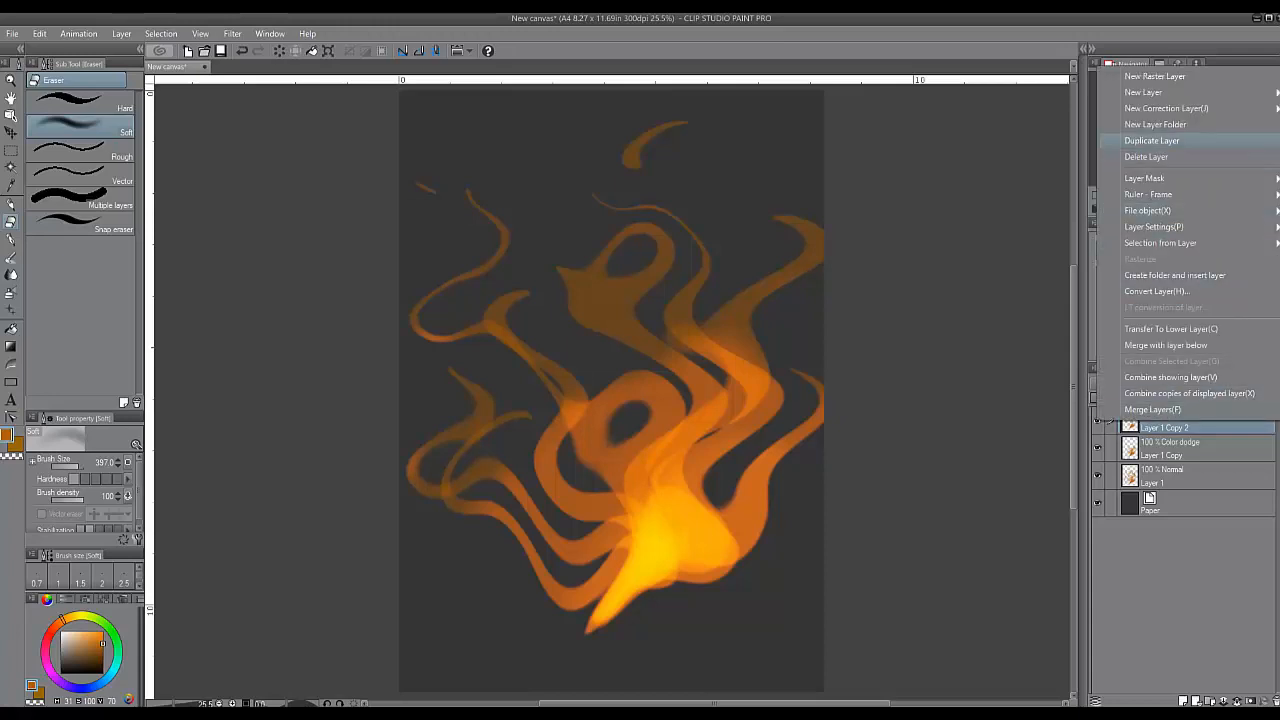
pyautogui.click(1151, 140)
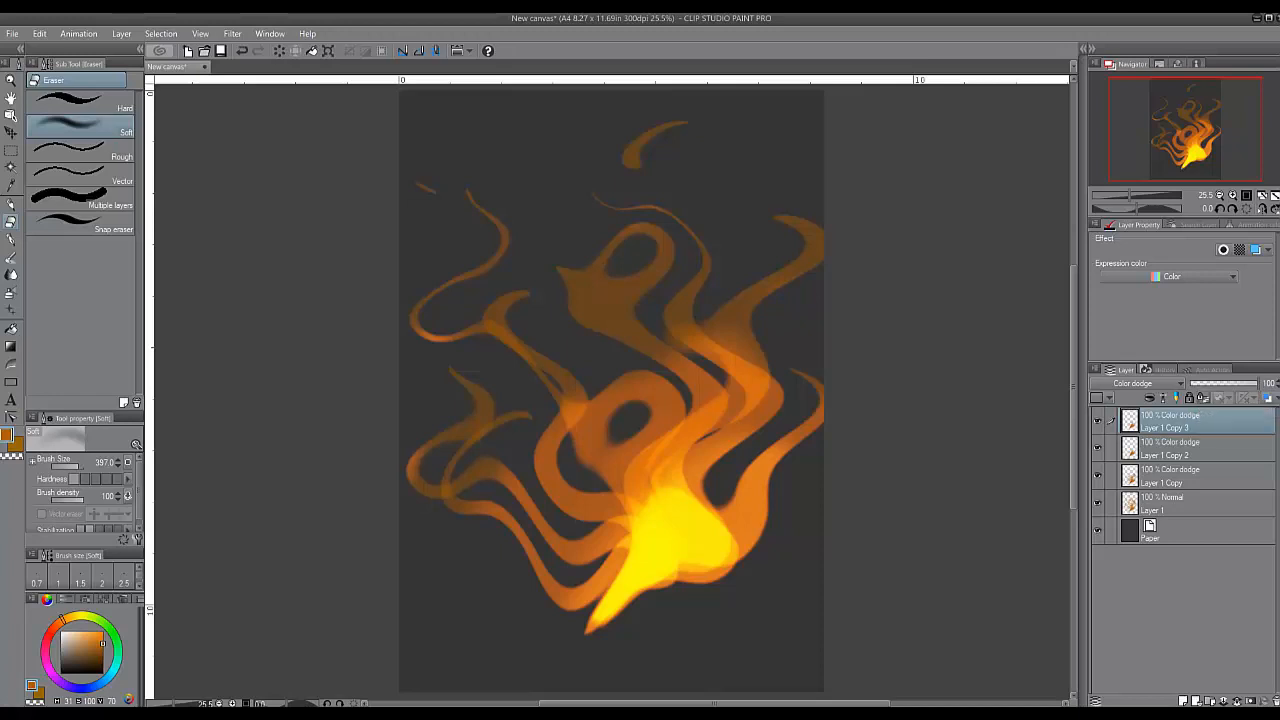
pyautogui.click(1203, 398)
# Paint white over the lower flame on Layer 1 Copy 3 using the G-pen at brush size 324.4 and opacity 100.
pyautogui.click(17, 446)
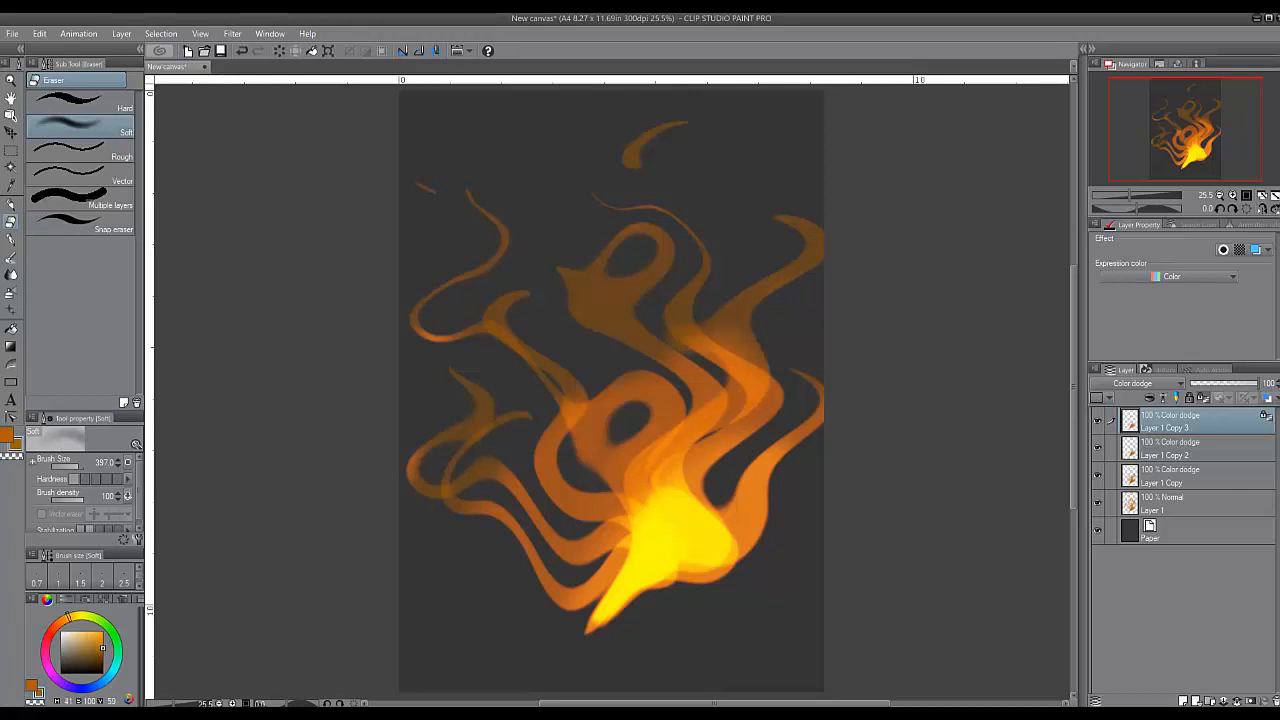
pyautogui.moveTo(72, 640); pyautogui.dragTo(60, 631)
pyautogui.press('p')
pyautogui.click(80, 103)
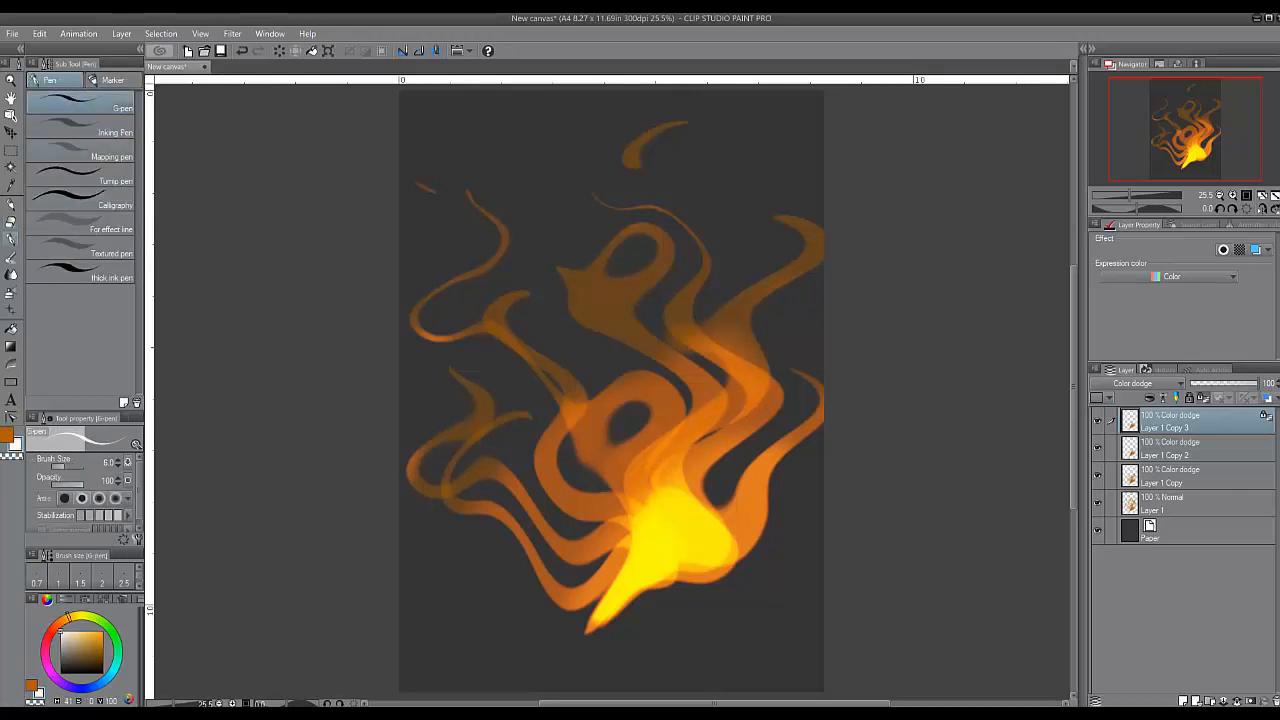
pyautogui.click(80, 126)
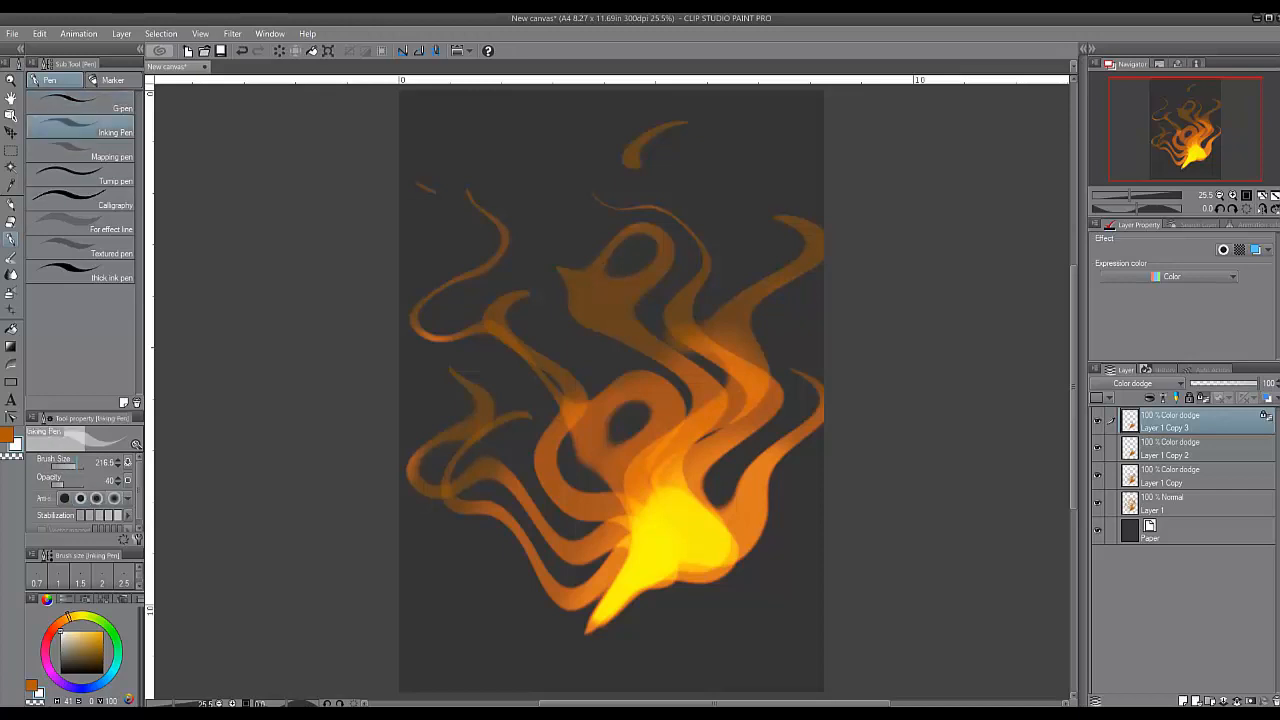
pyautogui.click(80, 200)
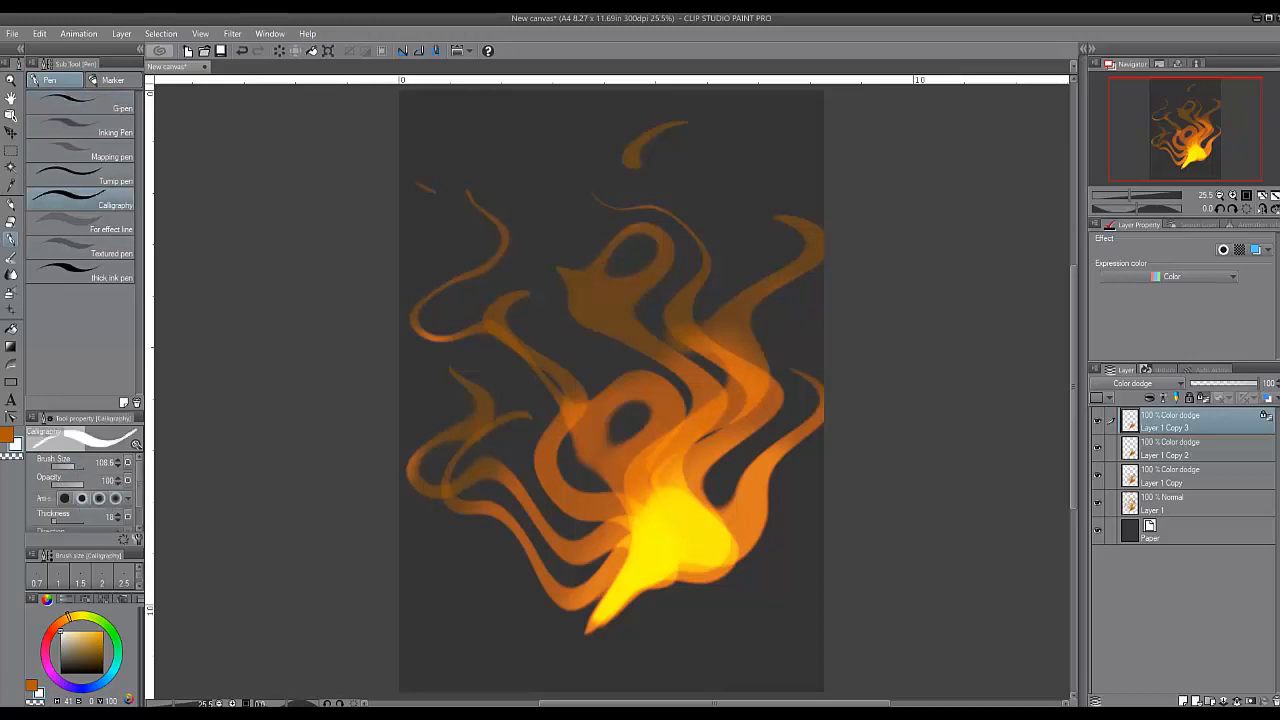
pyautogui.click(80, 103)
pyautogui.click(80, 467)
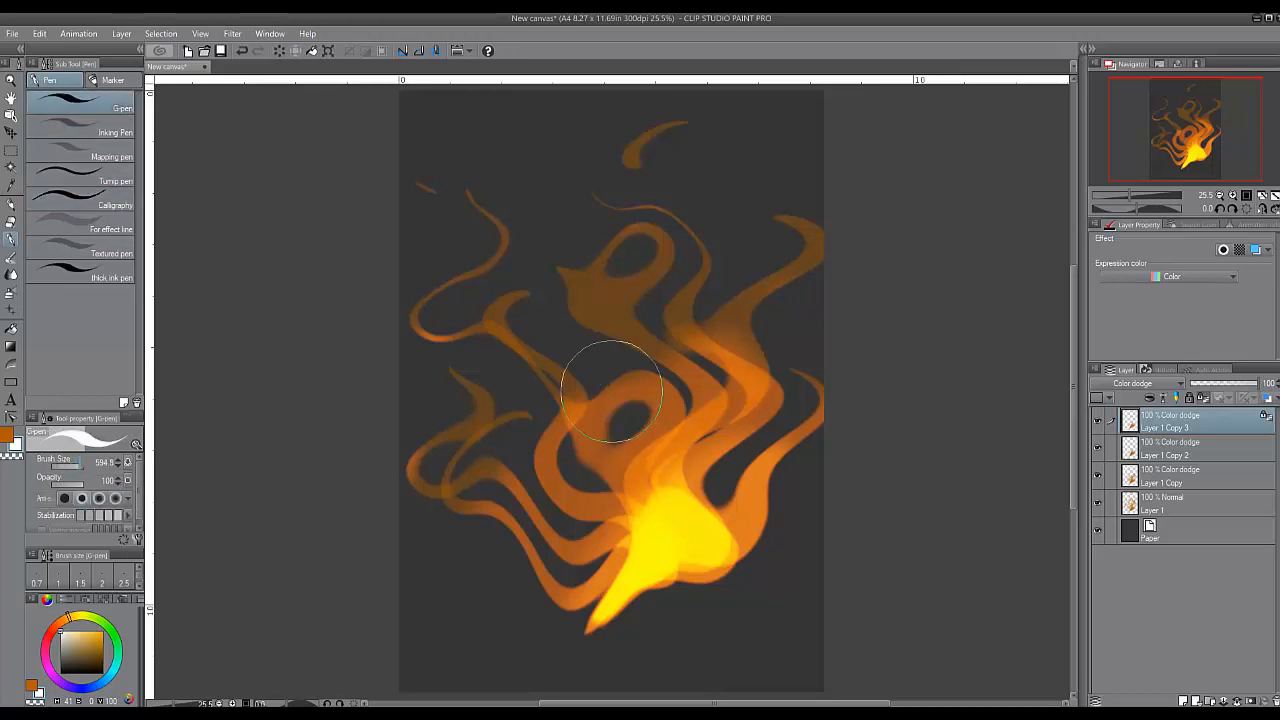
pyautogui.press('[')
pyautogui.press('[')
pyautogui.press('[')
pyautogui.moveTo(713, 385)
pyautogui.mouseDown()
pyautogui.moveTo(696, 485)
pyautogui.moveTo(755, 444)
pyautogui.moveTo(720, 582)
pyautogui.moveTo(759, 526)
pyautogui.moveTo(728, 604)
pyautogui.moveTo(762, 499)
pyautogui.moveTo(750, 533)
pyautogui.moveTo(728, 535)
pyautogui.moveTo(642, 520)
pyautogui.moveTo(642, 500)
pyautogui.moveTo(613, 585)
pyautogui.moveTo(642, 496)
pyautogui.moveTo(572, 618)
pyautogui.moveTo(611, 471)
pyautogui.moveTo(564, 527)
pyautogui.moveTo(545, 601)
pyautogui.moveTo(611, 408)
pyautogui.moveTo(553, 633)
pyautogui.moveTo(637, 515)
pyautogui.mouseUp()
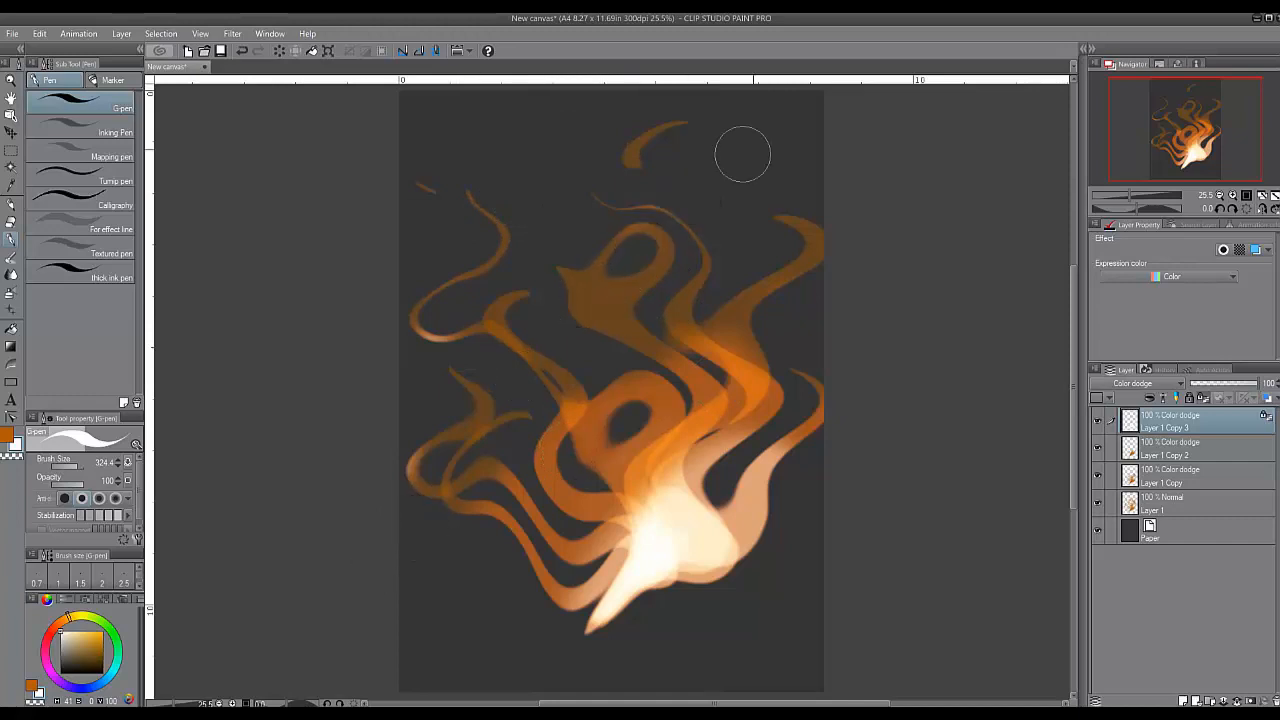
# Erase the outer white areas on Layer 1 Copy 3 with the Soft eraser, keeping a white core at the flame's base.
pyautogui.press('e')
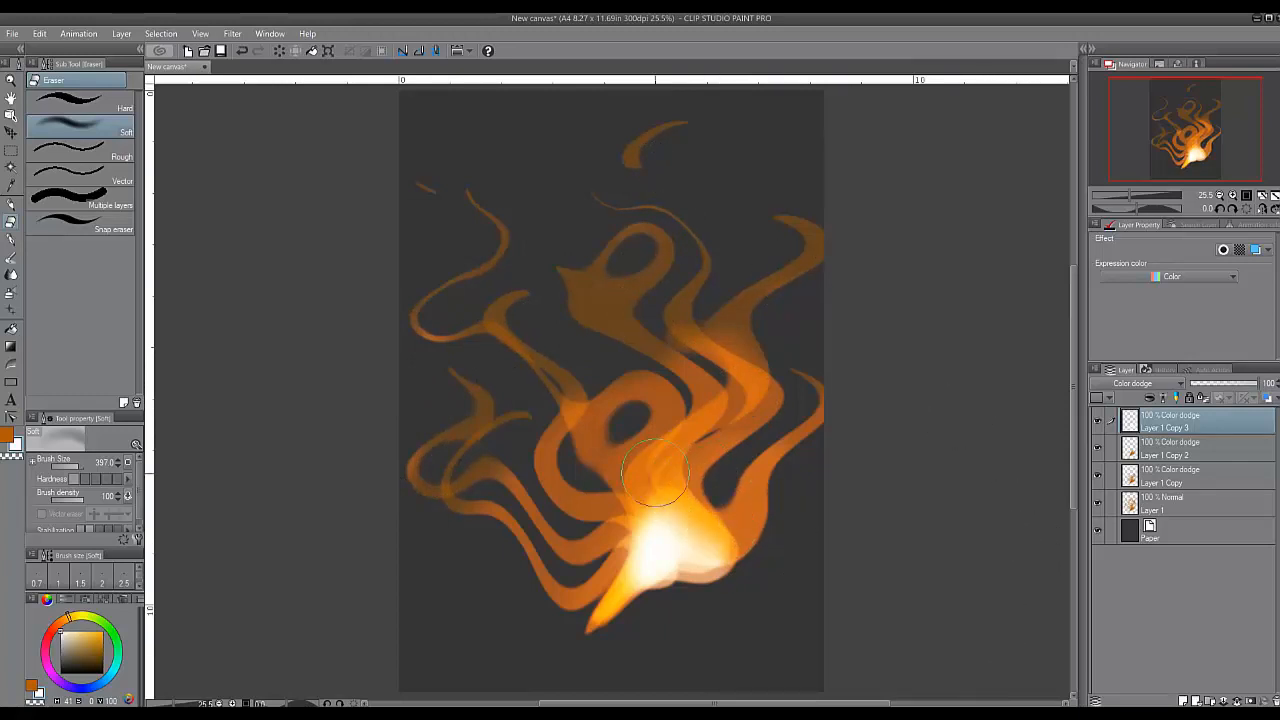
pyautogui.moveTo(655, 470)
pyautogui.mouseDown()
pyautogui.moveTo(657, 530)
pyautogui.moveTo(700, 590)
pyautogui.moveTo(723, 565)
pyautogui.moveTo(871, 668)
pyautogui.mouseUp()
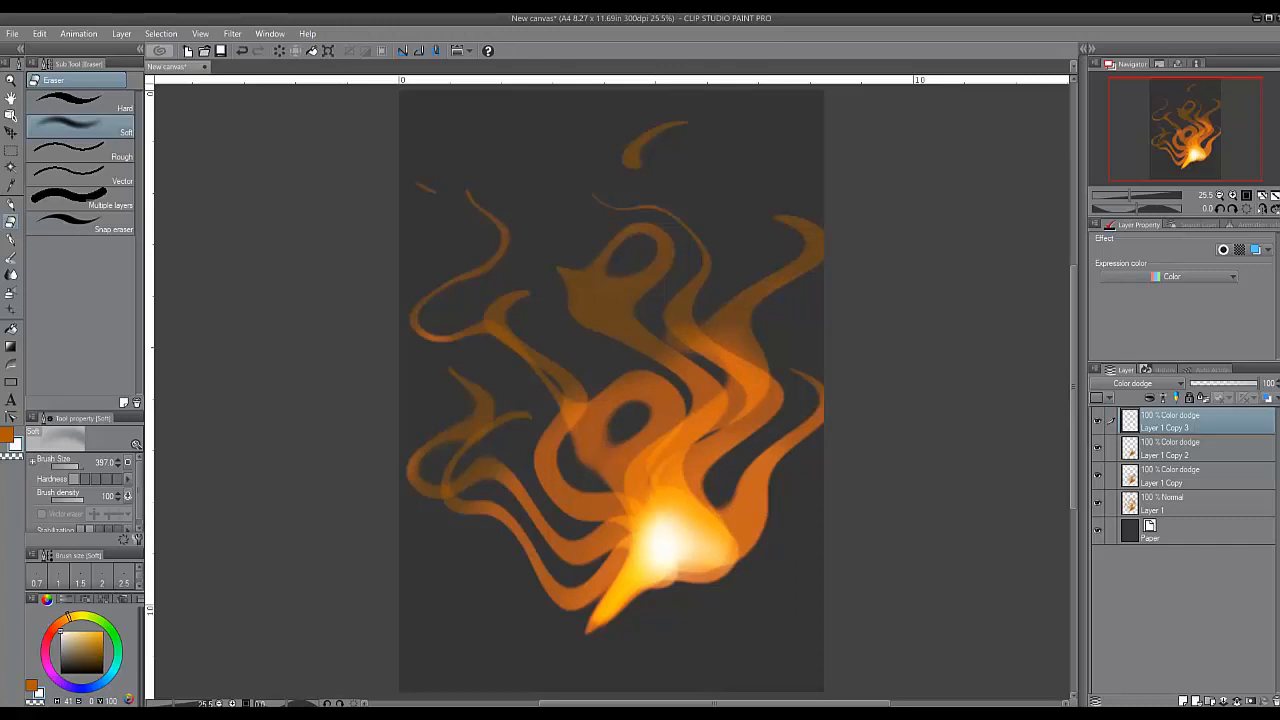
# Duplicate the four flame layers together and move the duplicates above all the original flame layers.
pyautogui.keyDown('shift'); pyautogui.click(1160, 503); pyautogui.keyUp('shift')
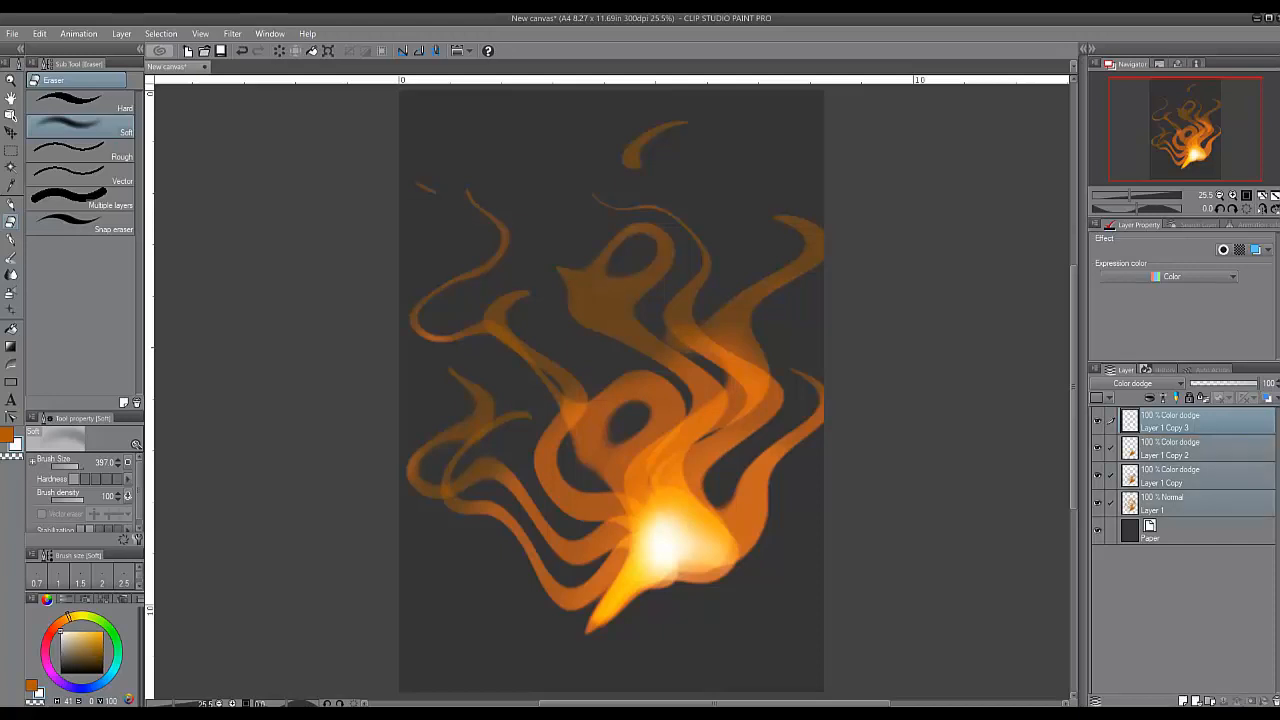
pyautogui.rightClick(1160, 508)
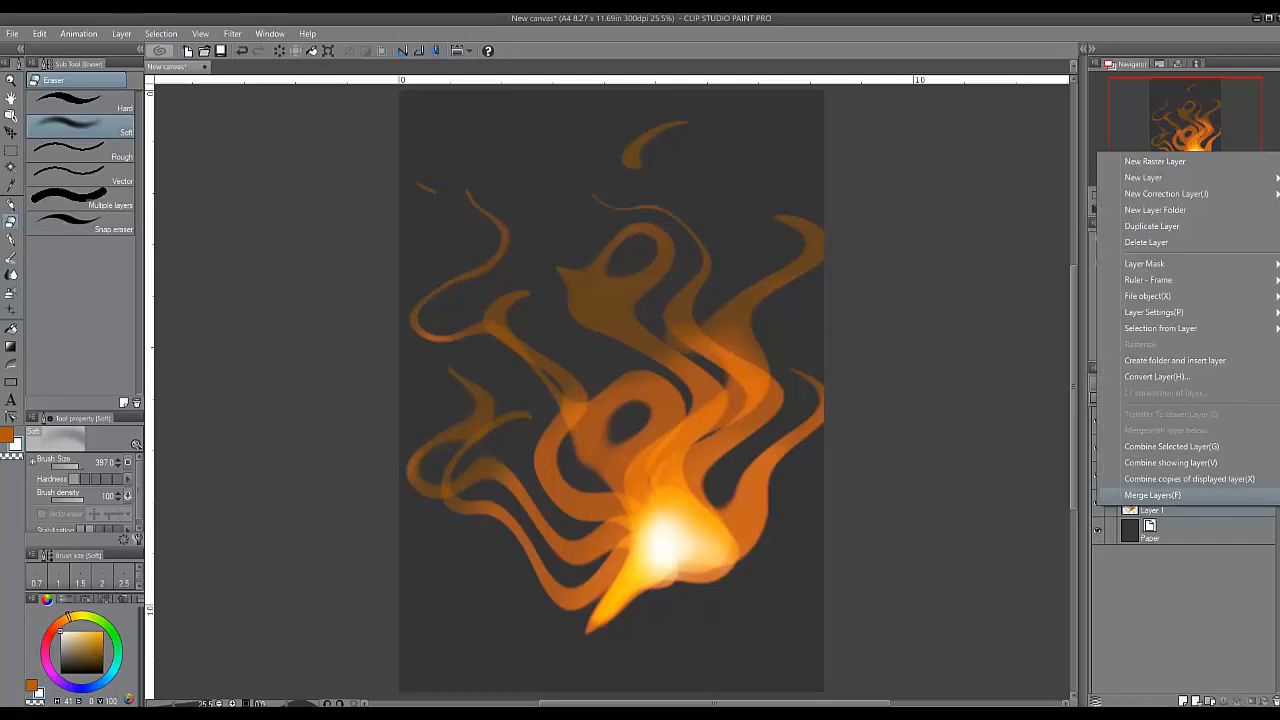
pyautogui.click(1155, 225)
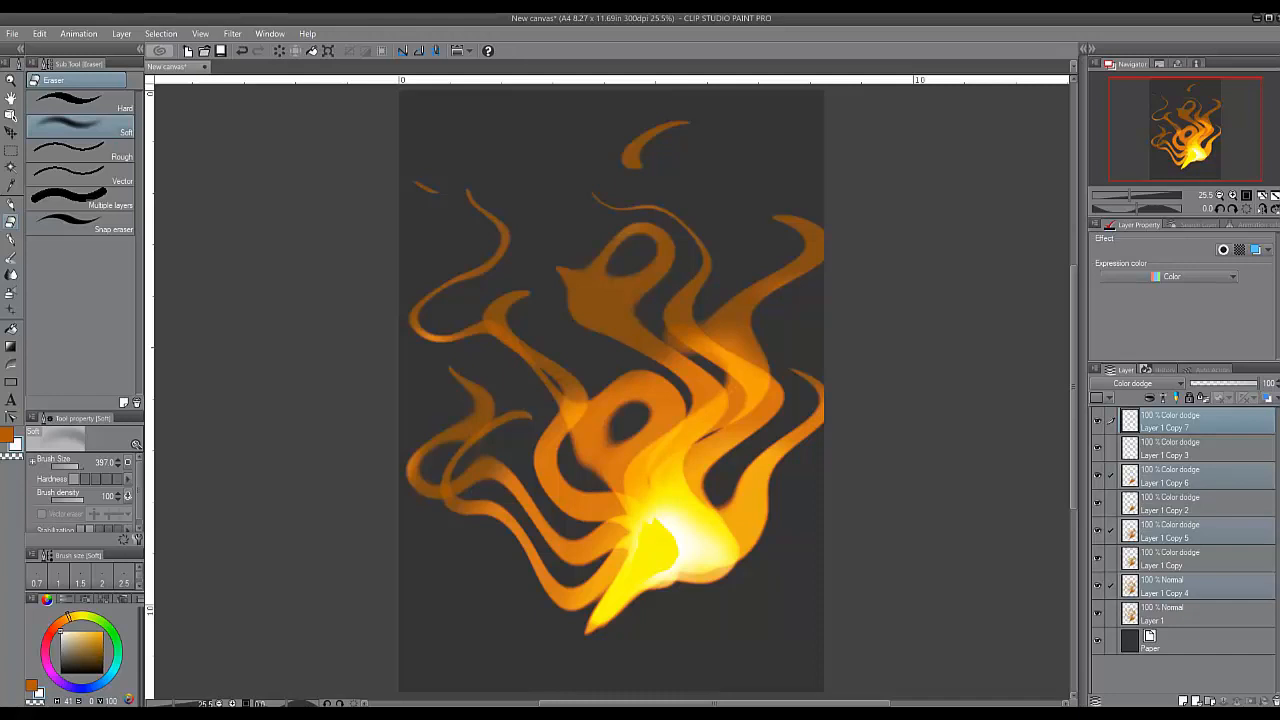
pyautogui.moveTo(1180, 586); pyautogui.dragTo(1180, 435)
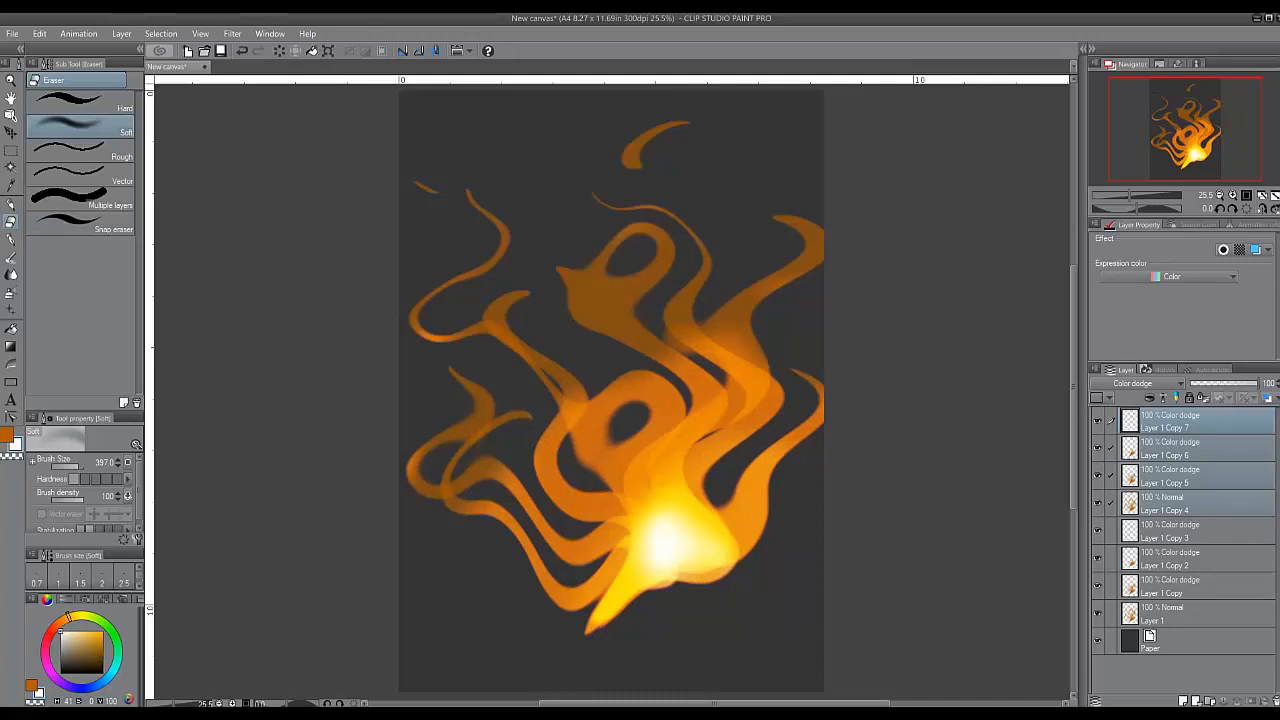
pyautogui.rightClick(1184, 431)
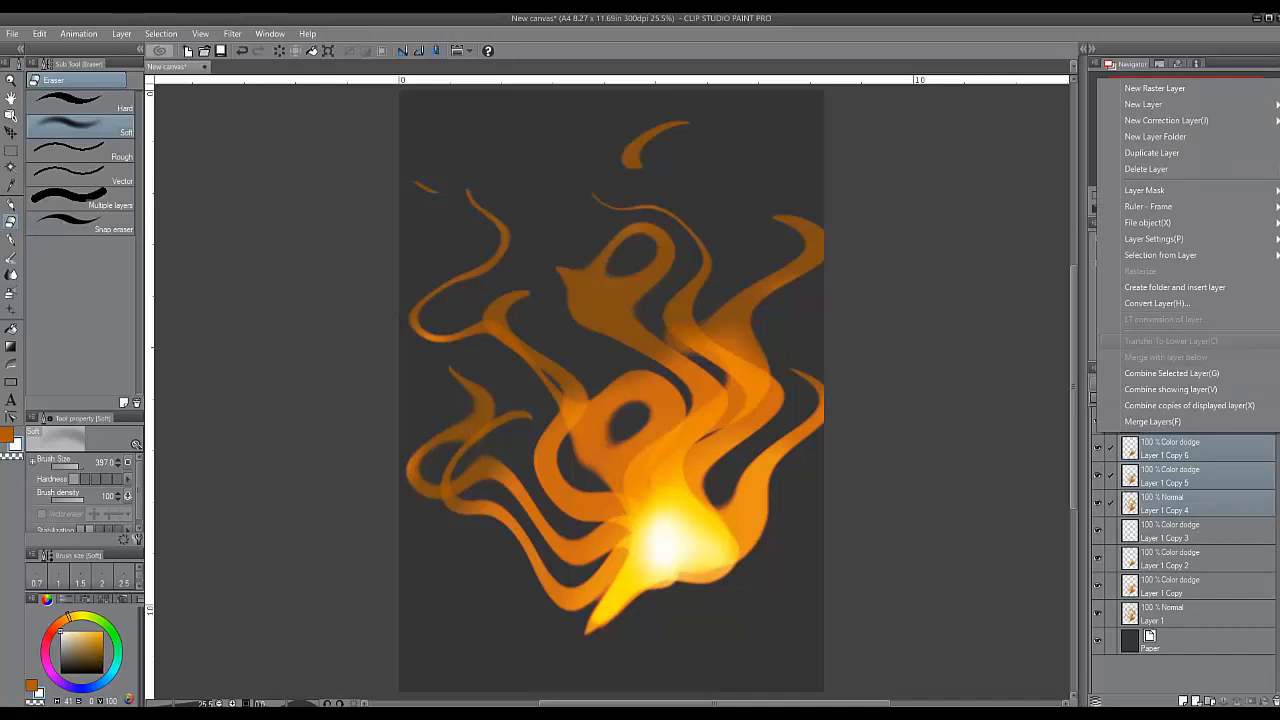
pyautogui.press('Escape')
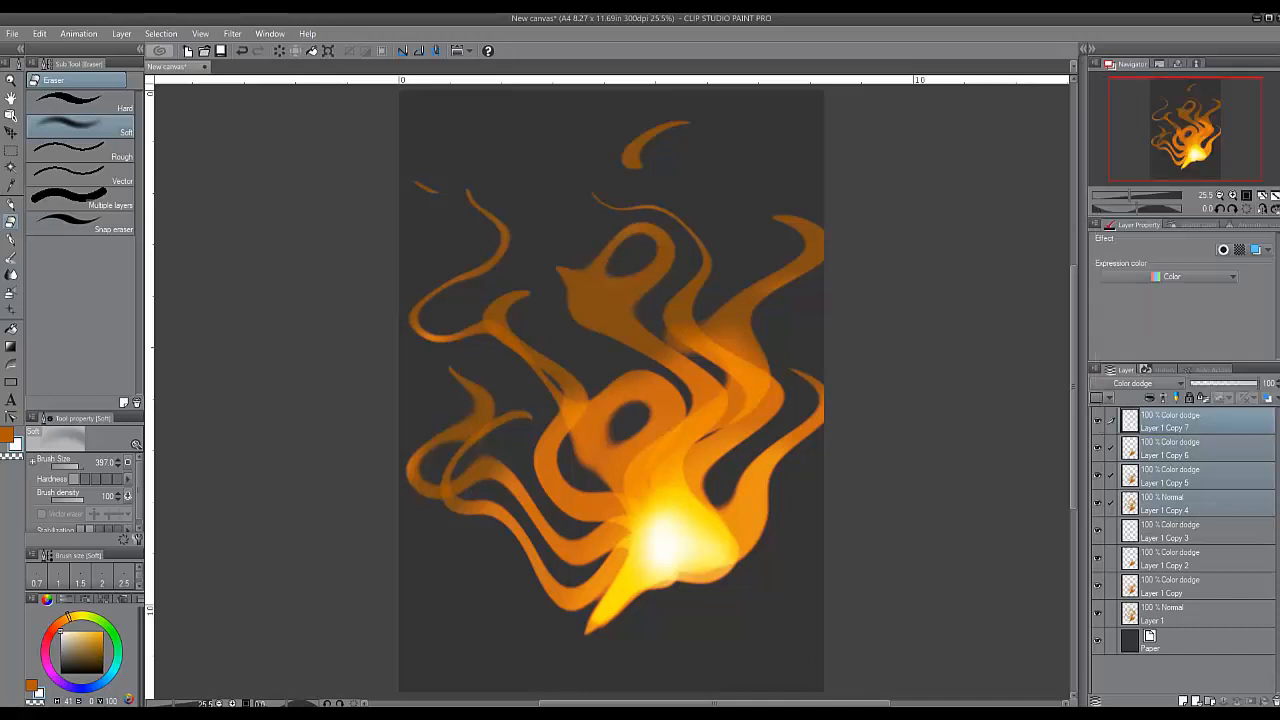
pyautogui.rightClick(1184, 431)
pyautogui.click(1062, 453)
# Merge the duplicated flame layers Layer 1 Copy 7, Copy 6 and Copy 5 down one after another into Layer 1 Copy 4.
pyautogui.click(1184, 424)
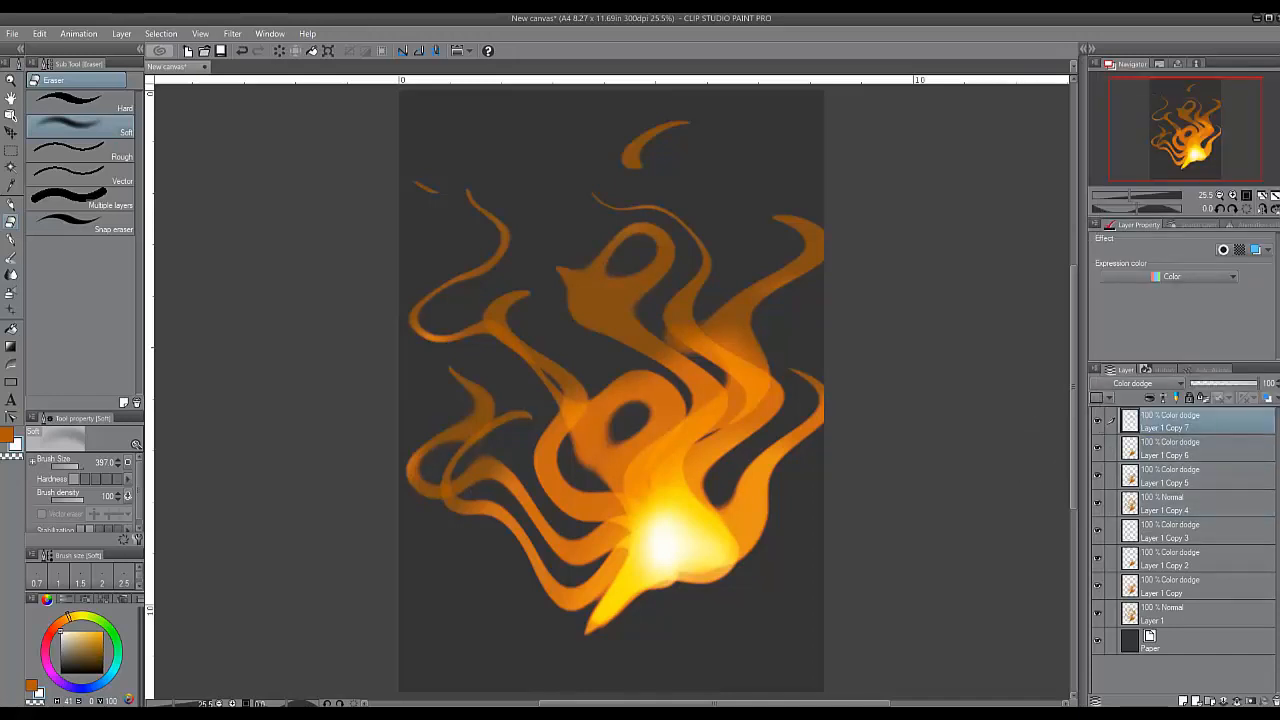
pyautogui.rightClick(1184, 424)
pyautogui.click(1170, 343)
pyautogui.rightClick(1184, 424)
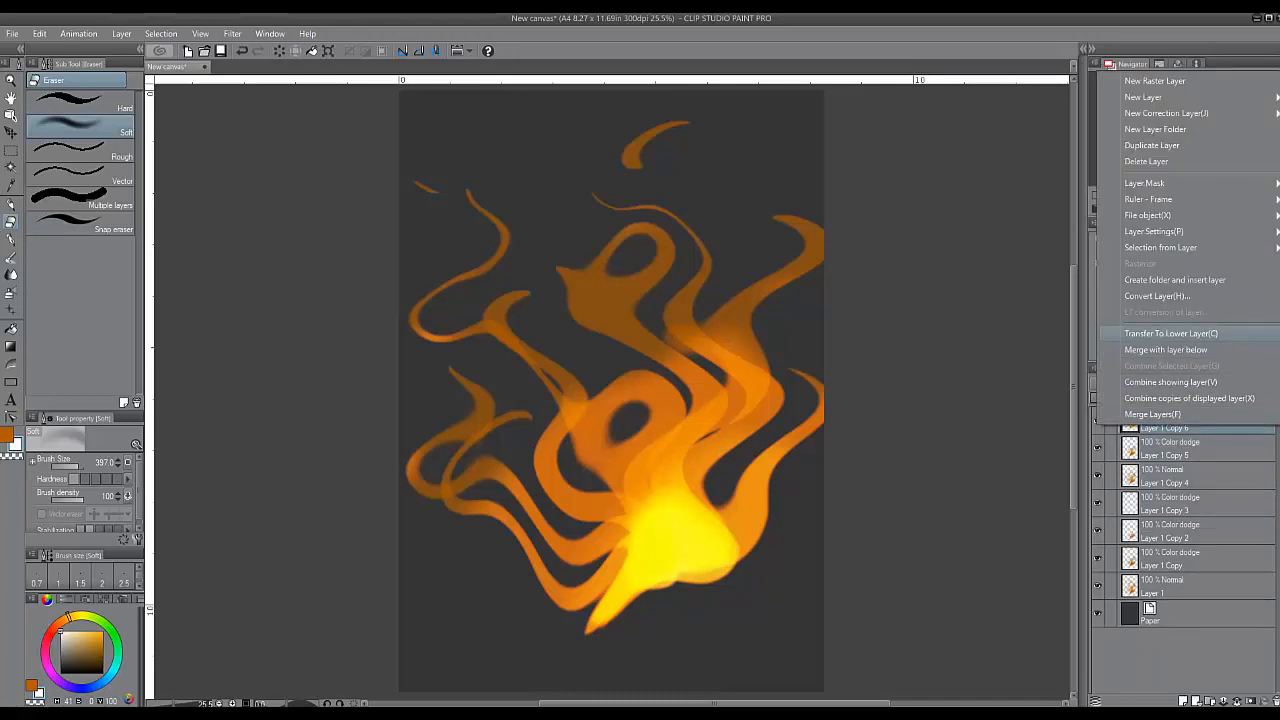
pyautogui.click(1165, 349)
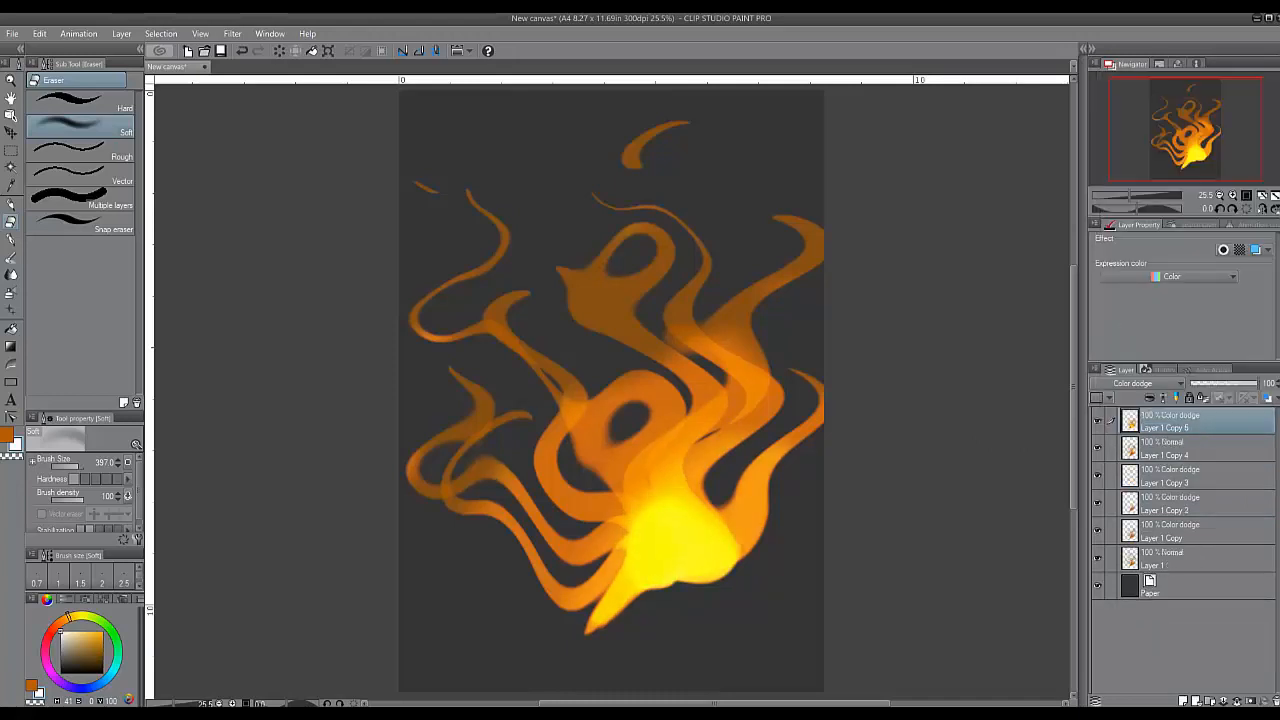
pyautogui.rightClick(1184, 421)
pyautogui.click(1165, 346)
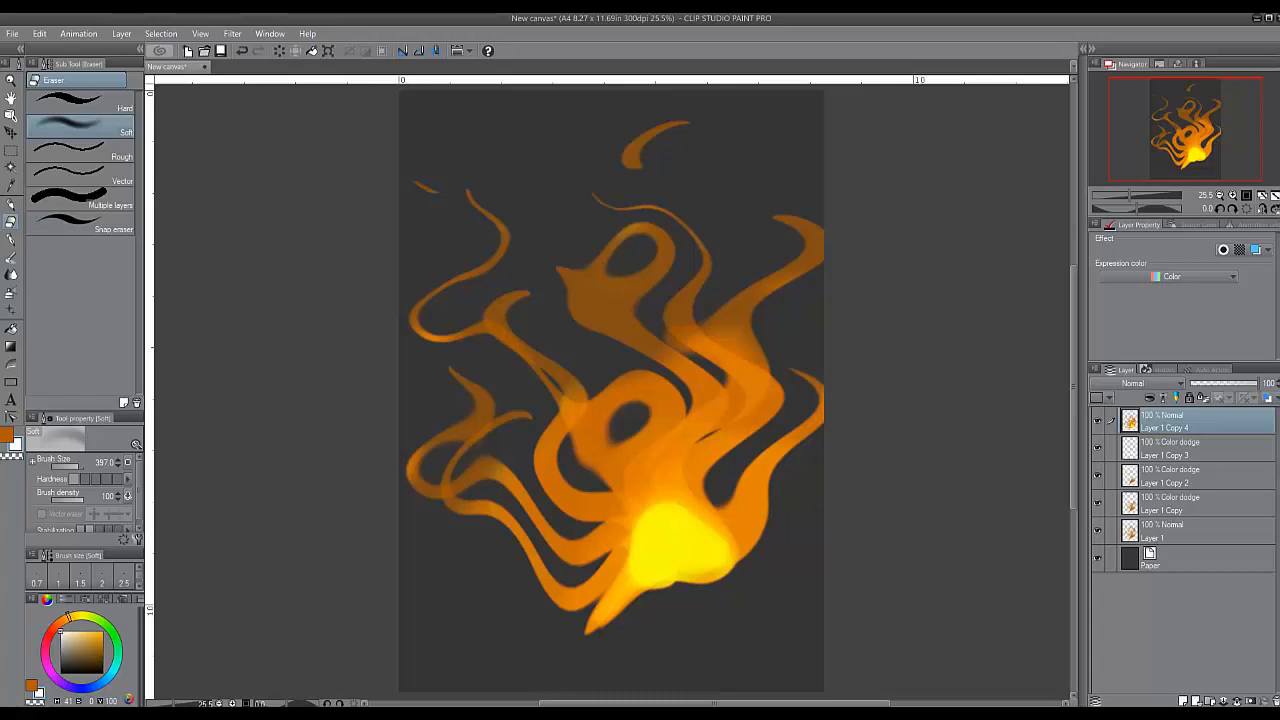
# Move the merged Layer 1 Copy 4 beneath Layer 1, directly above the Paper layer, and toggle its visibility to compare.
pyautogui.moveTo(1165, 421); pyautogui.dragTo(1165, 545)
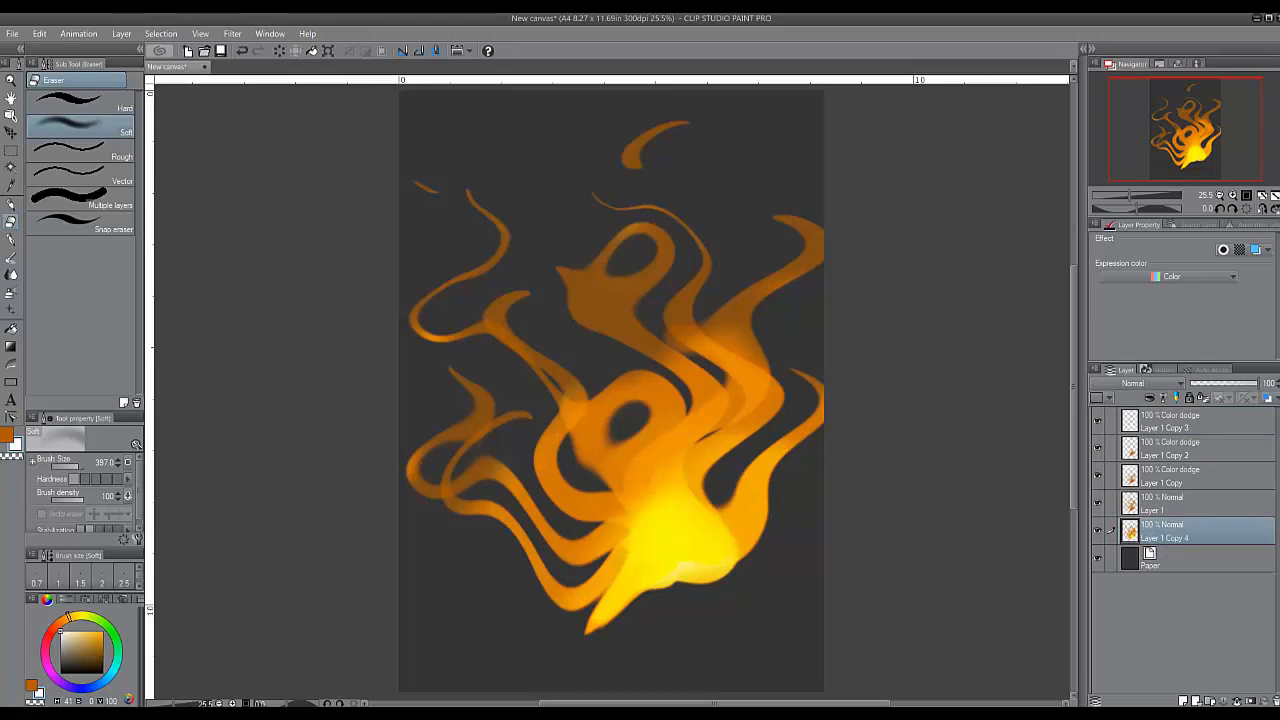
pyautogui.click(1097, 530)
pyautogui.click(1097, 530)
# Apply a Gaussian blur to Layer 1 Copy 4 to give the flames a soft glow.
pyautogui.click(232, 33)
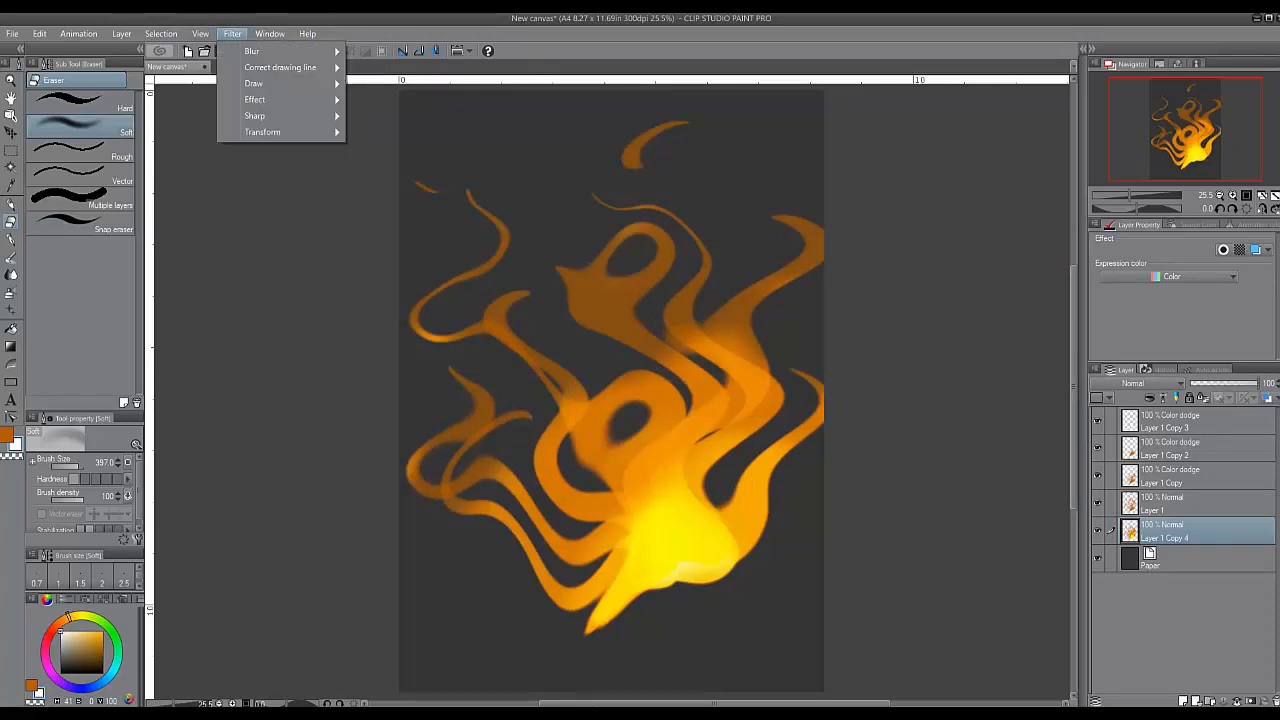
pyautogui.moveTo(252, 51)
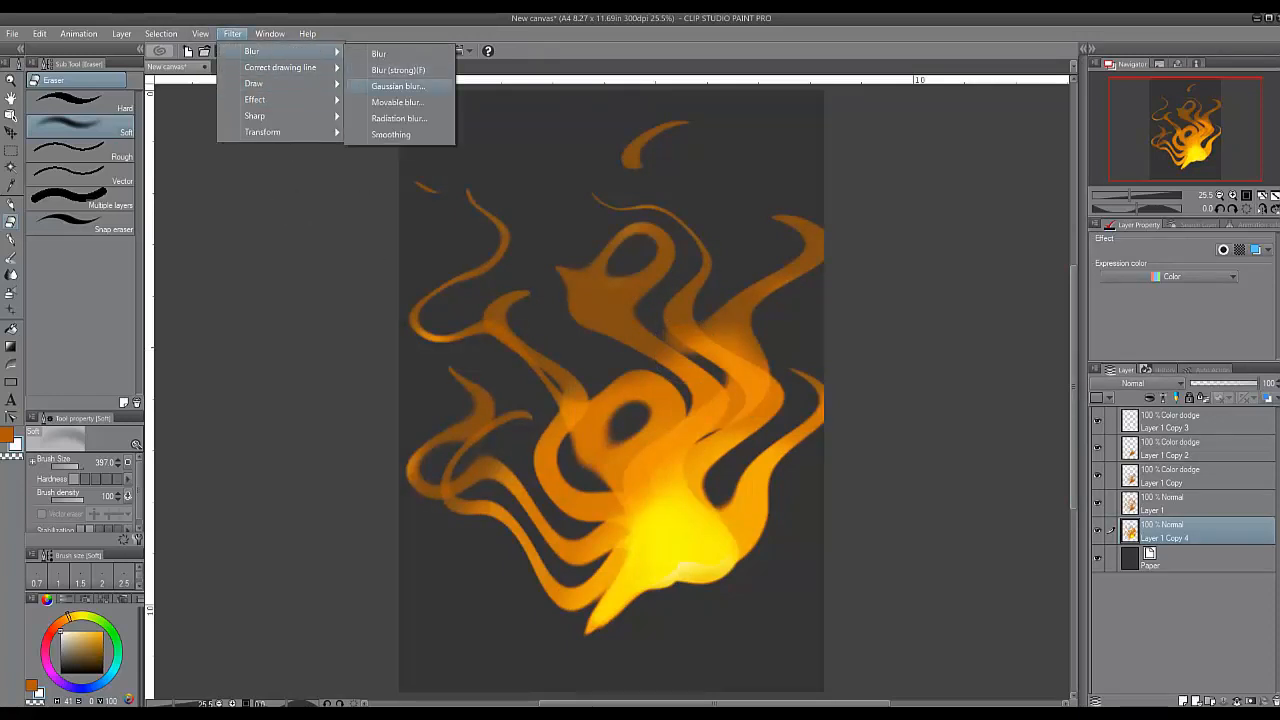
pyautogui.click(398, 86)
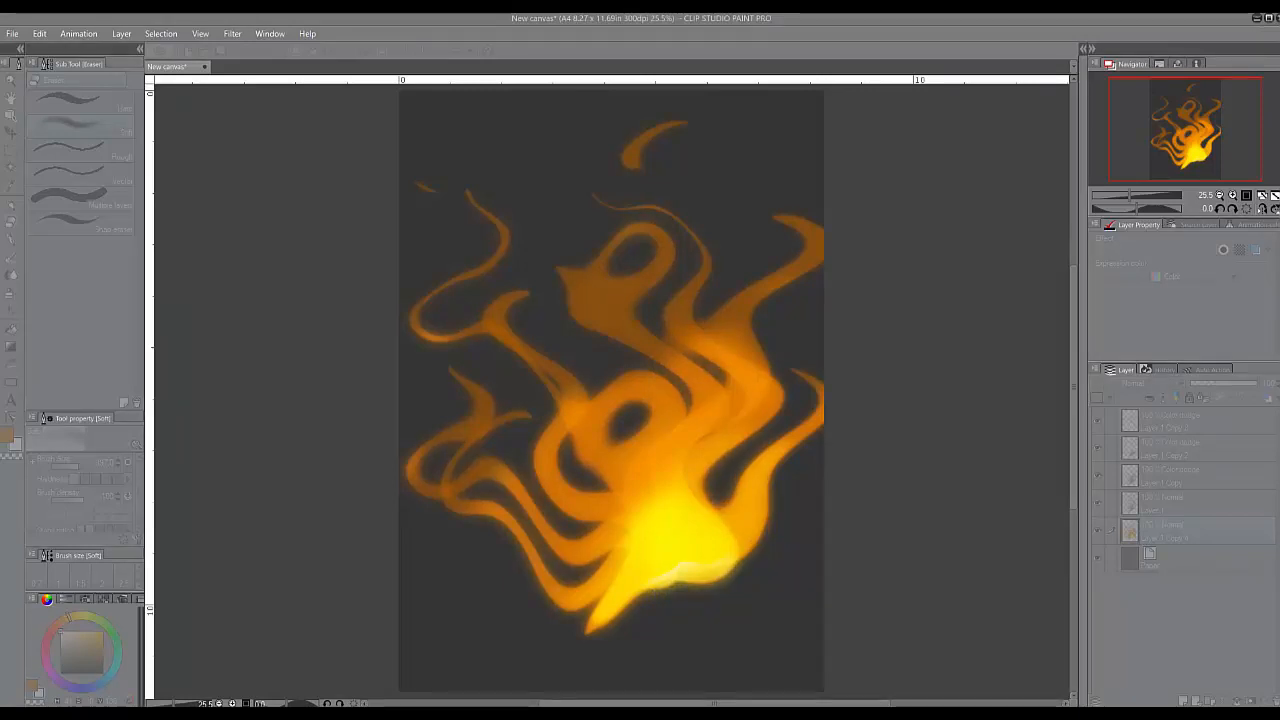
pyautogui.press('Return')
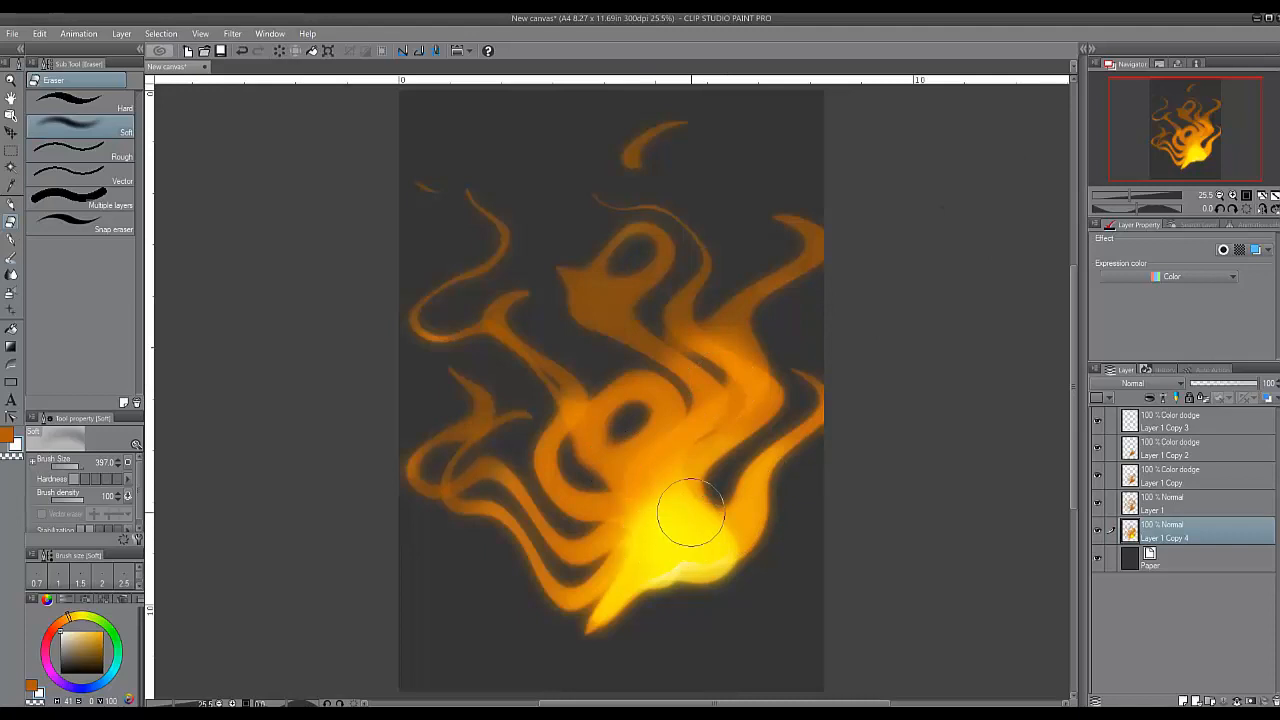
# Erase the blurred Layer 1 Copy 4 around the flame's core with the Soft eraser, and try 74% layer opacity before restoring 100%.
pyautogui.moveTo(686, 514); pyautogui.dragTo(718, 488)
pyautogui.moveTo(1256, 383)
pyautogui.mouseDown()
pyautogui.moveTo(1225, 383)
pyautogui.moveTo(1239, 383)
pyautogui.mouseUp()
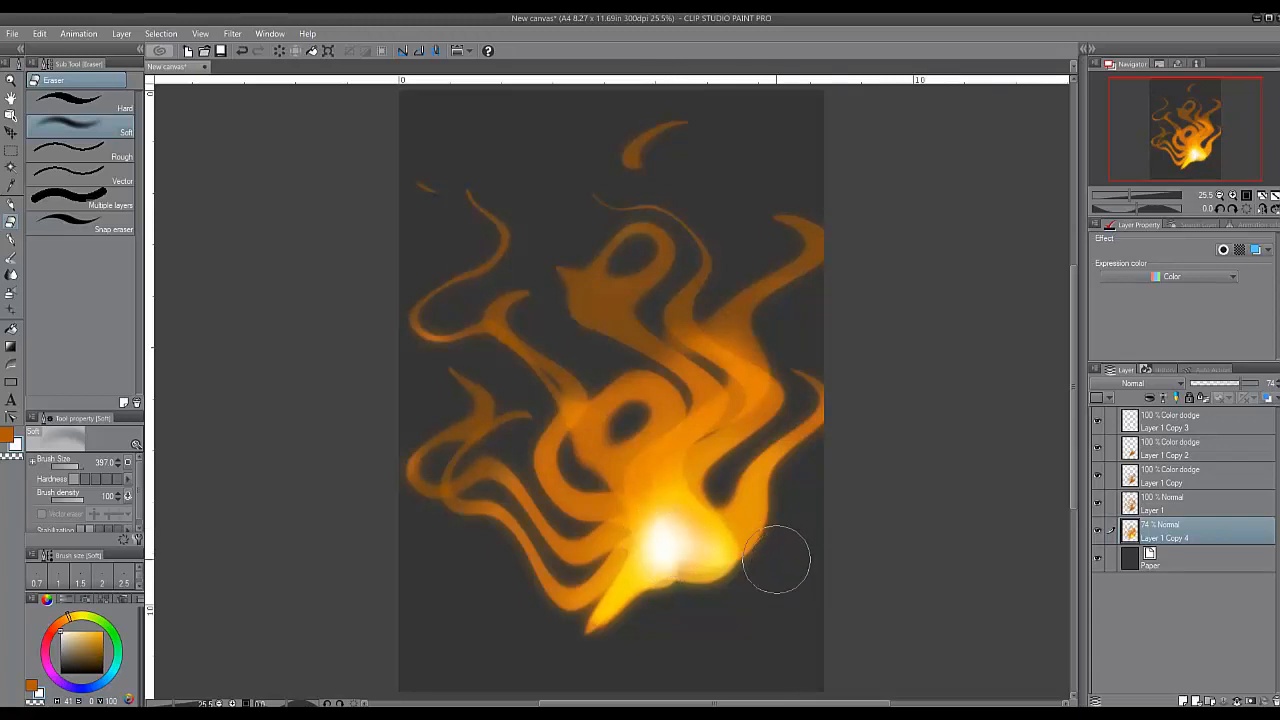
pyautogui.moveTo(1240, 384); pyautogui.dragTo(1258, 384)
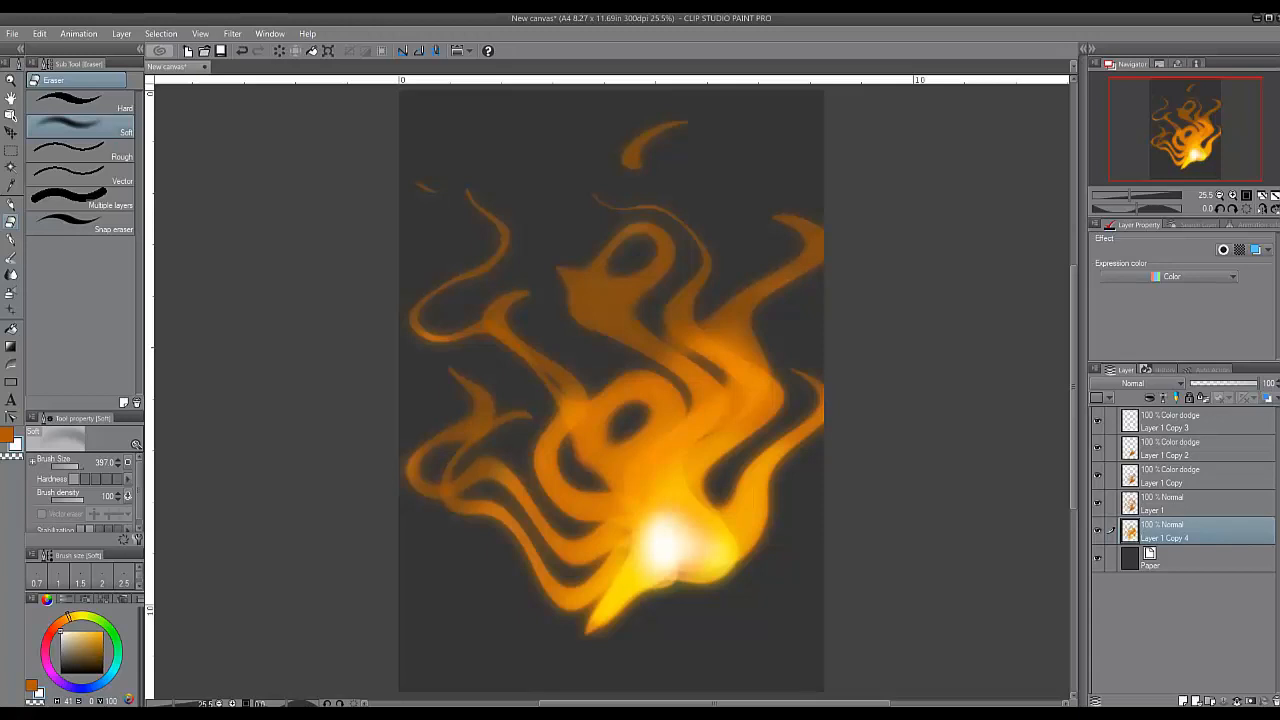
# Open Fine mage.png to view the fire in a finished painting, and return to the New canvas document.
pyautogui.click(205, 50)
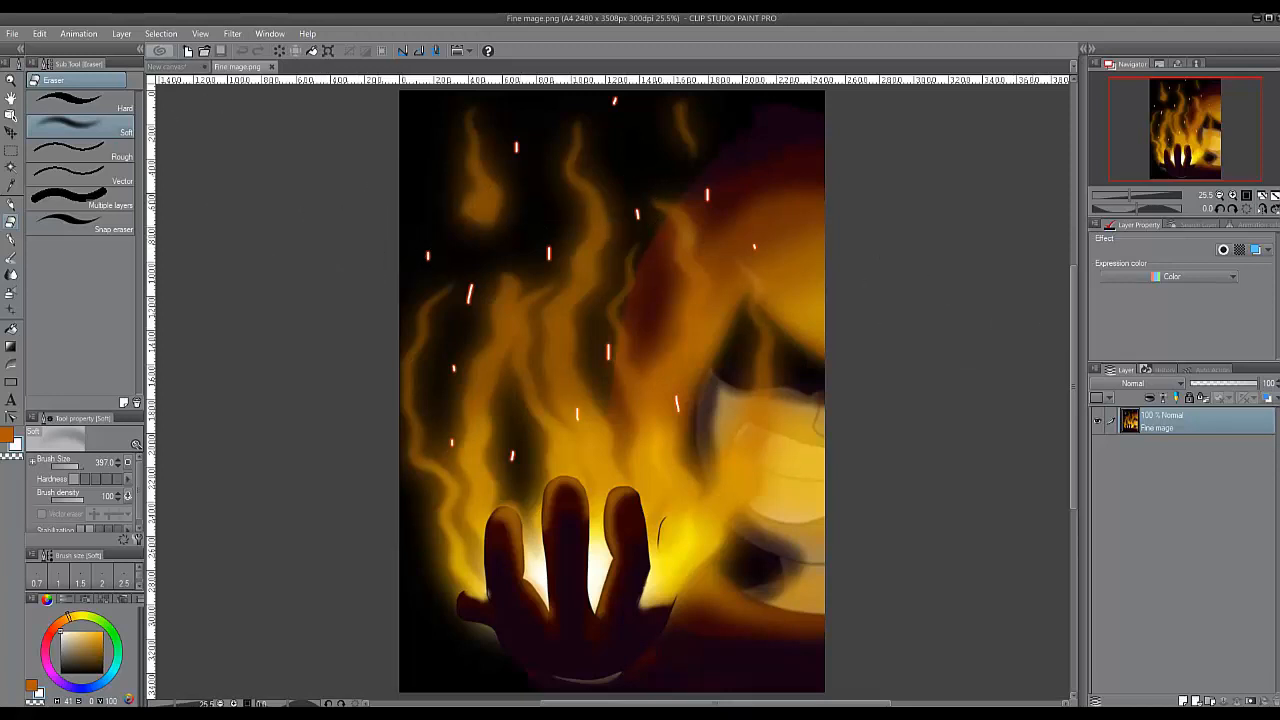
pyautogui.click(168, 66)
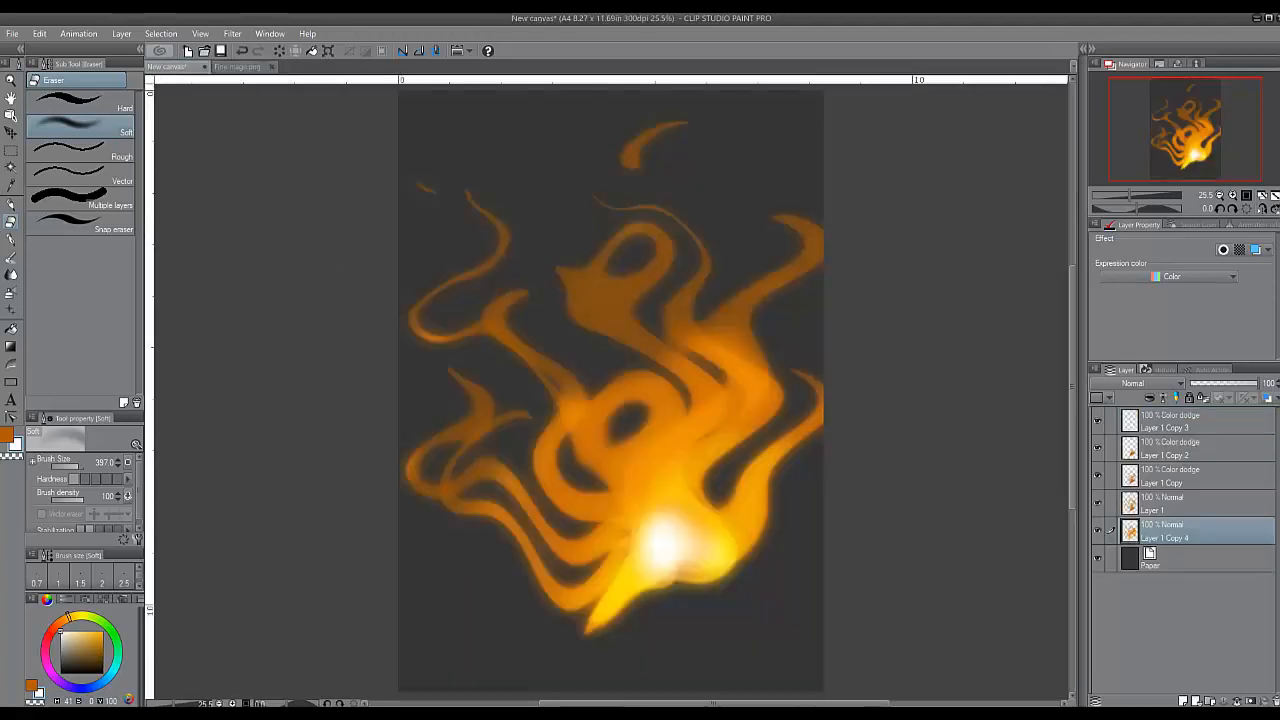